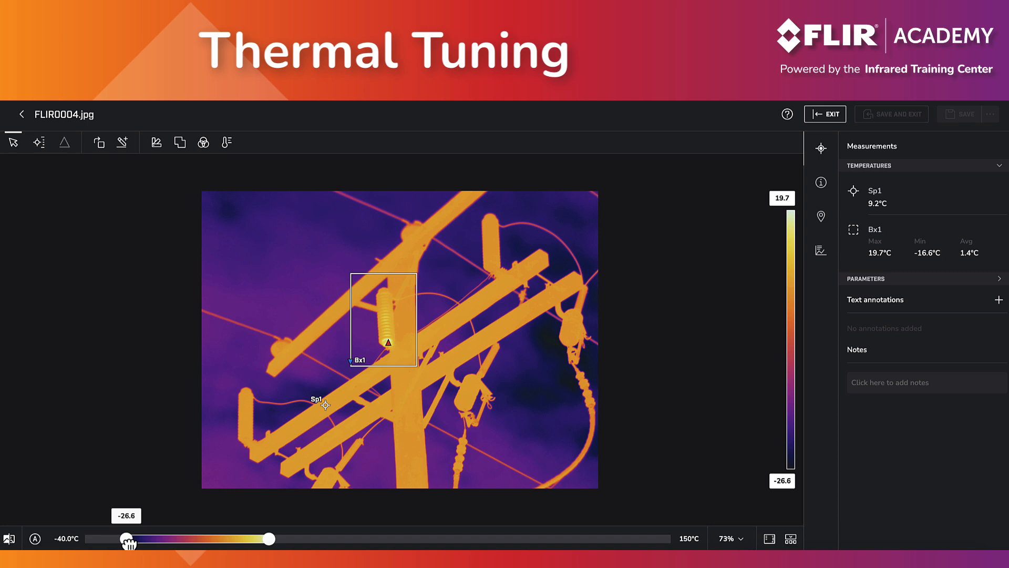
- Adjust the limits of the temperature span on the power-line image to about -19.0 and 24.1 °C using the scale handles
drag(129, 543, 206, 544)
mouse_move(270, 540)
mouse_down()
mouse_move(261, 543)
mouse_move(283, 542)
mouse_up()
mouse_move(201, 541)
mouse_down()
mouse_move(147, 544)
mouse_move(156, 545)
mouse_up()
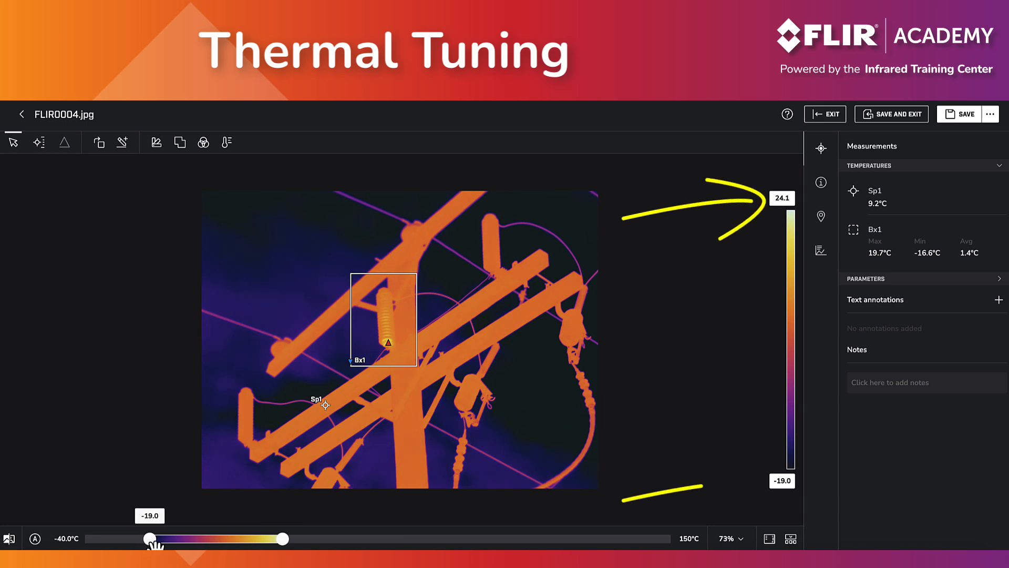
- Enter exact temperature scale limits of 20 °C for the upper end and -5 °C for the lower end
double_click(775, 198)
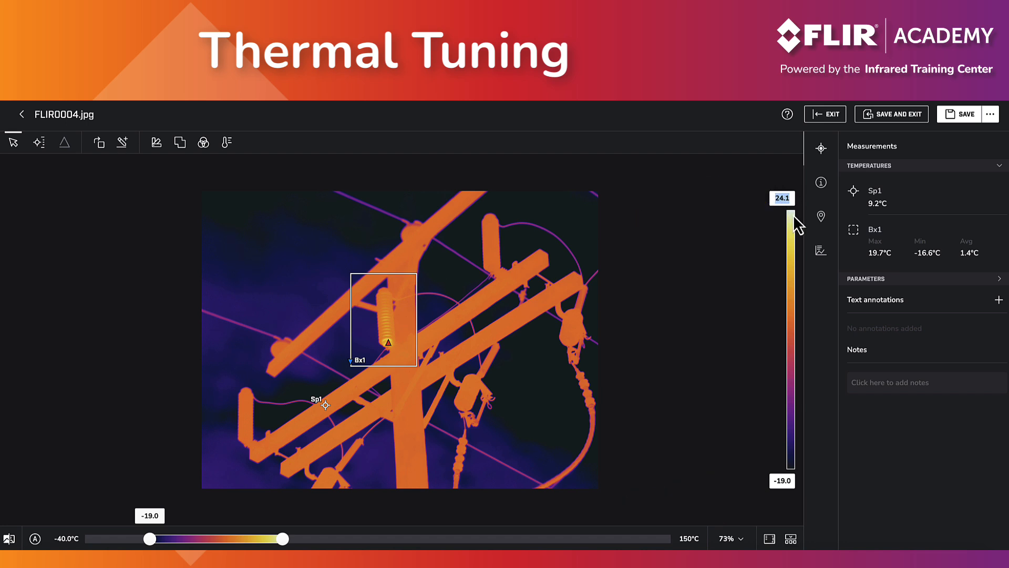
text(20)
key(Return)
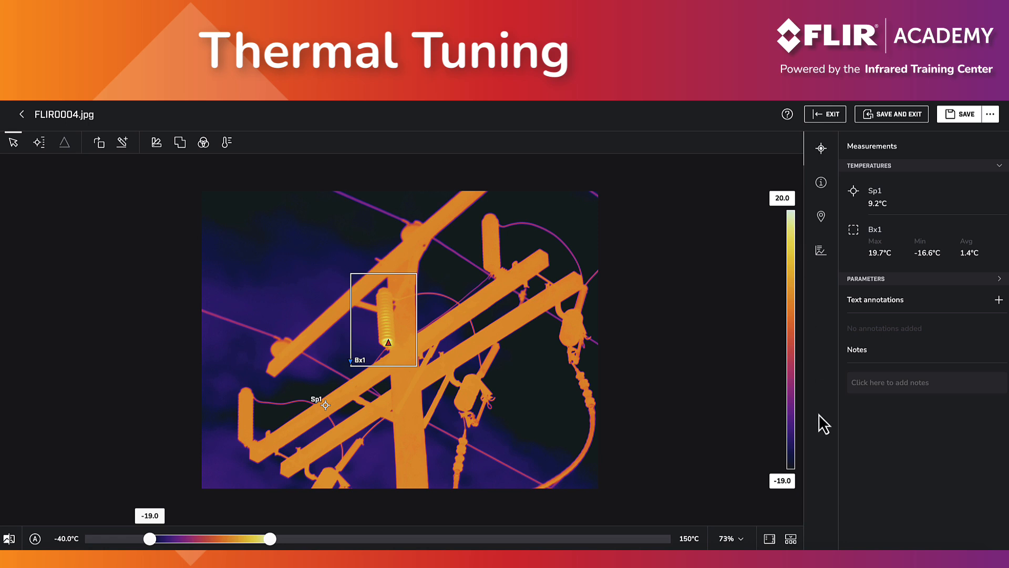
double_click(791, 479)
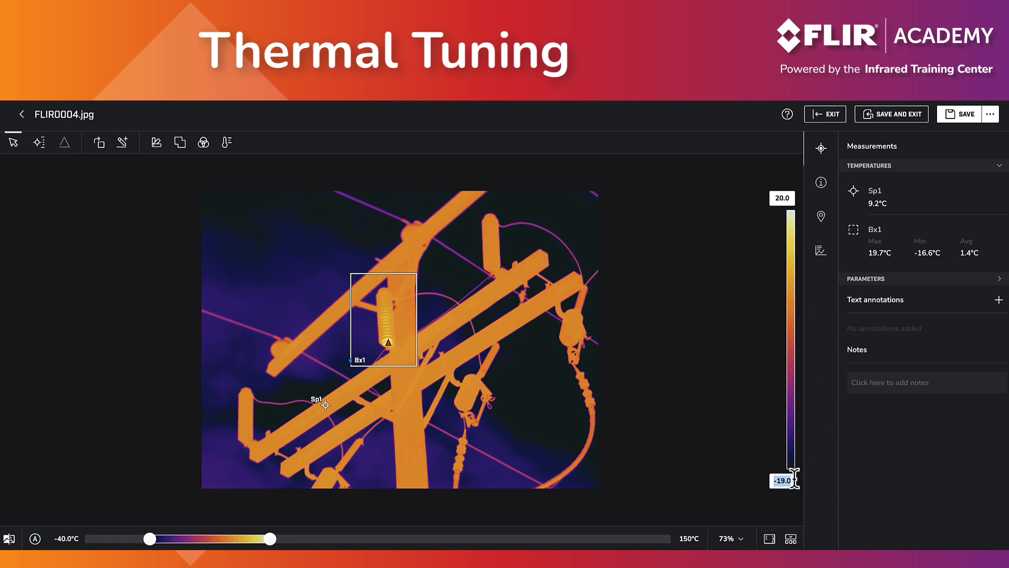
text(-5)
key(Return)
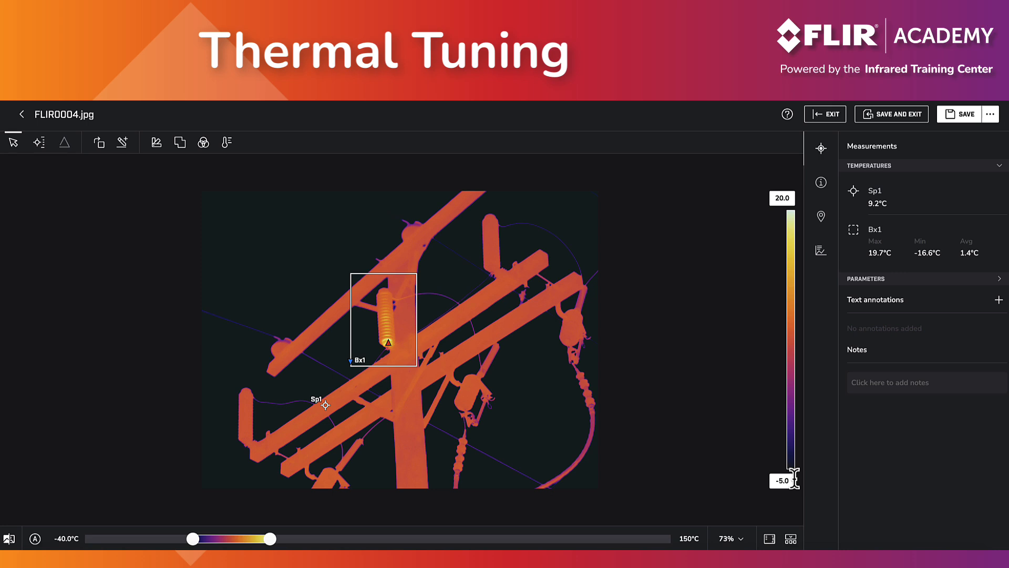
- Set the upper limit of the temperature scale to 18 °C
double_click(788, 198)
text(22)
key(BackSpace)
key(BackSpace)
text(19)
key(BackSpace)
key(BackSpace)
text(12)
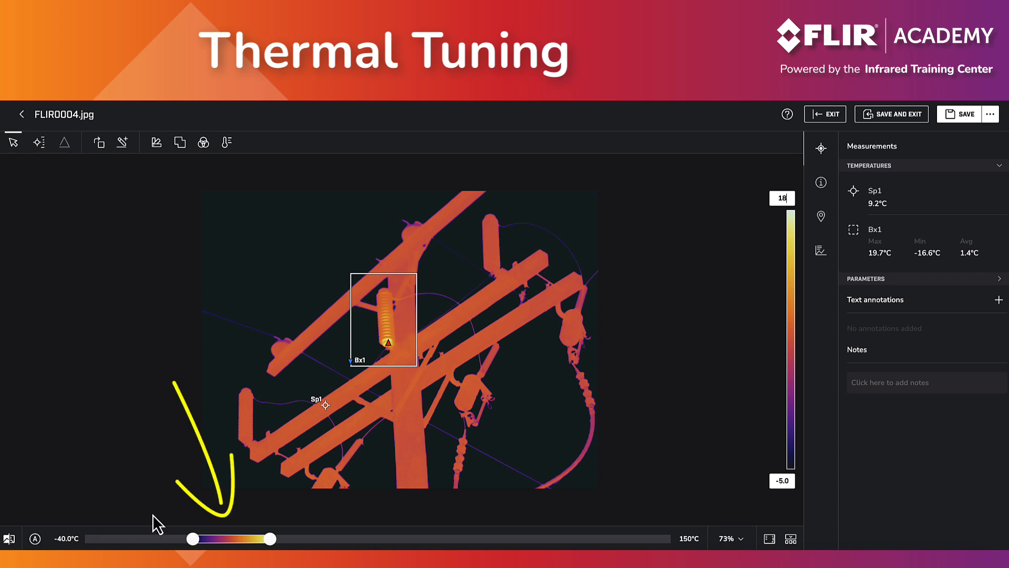
mouse_move(232, 544)
key(Return)
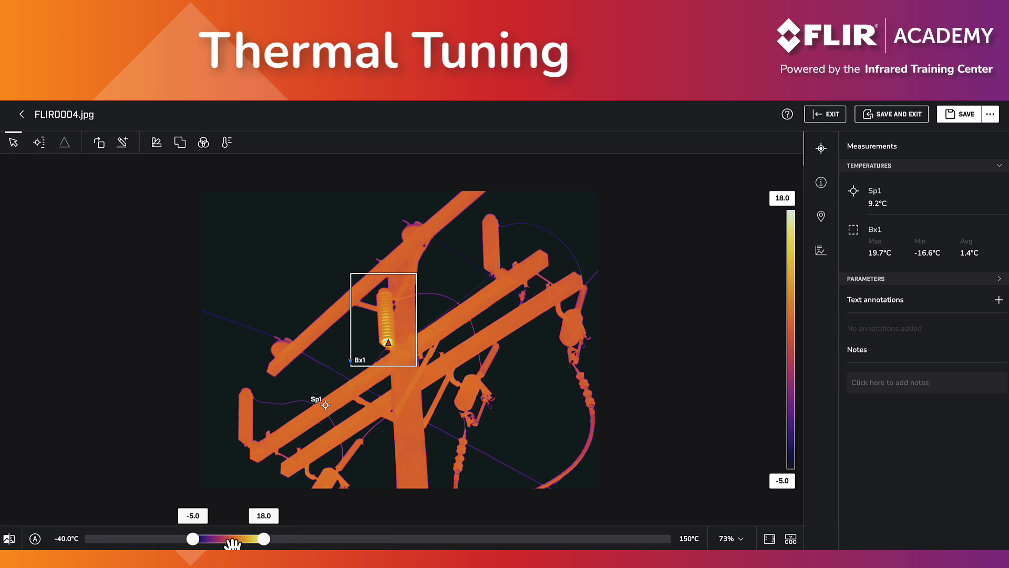
- Shift the whole temperature span up to about 6.0 to 31.0 °C, and apply the automatic scale adjustment
mouse_move(232, 544)
mouse_down()
mouse_move(192, 544)
mouse_move(266, 544)
mouse_up()
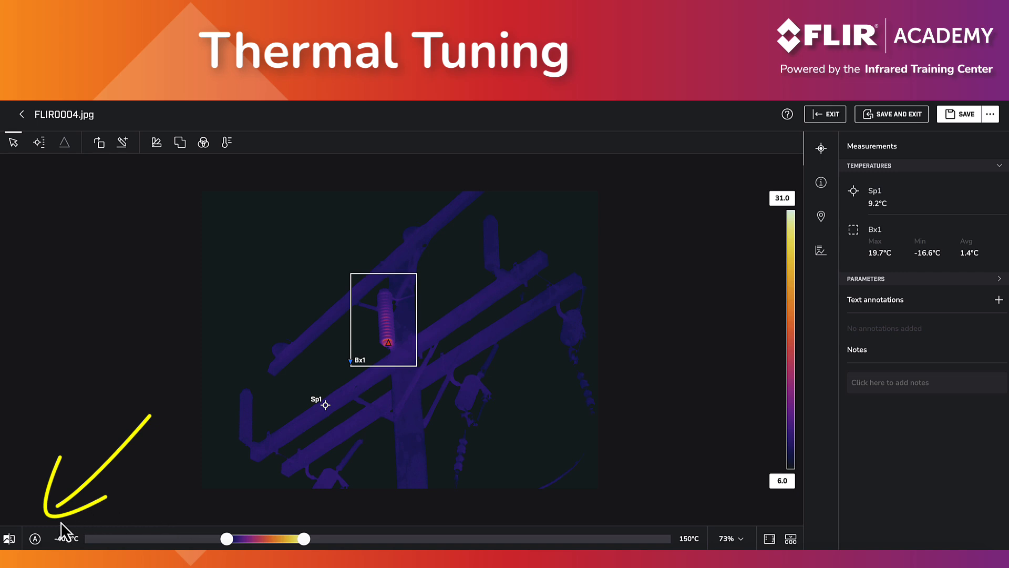
click(36, 538)
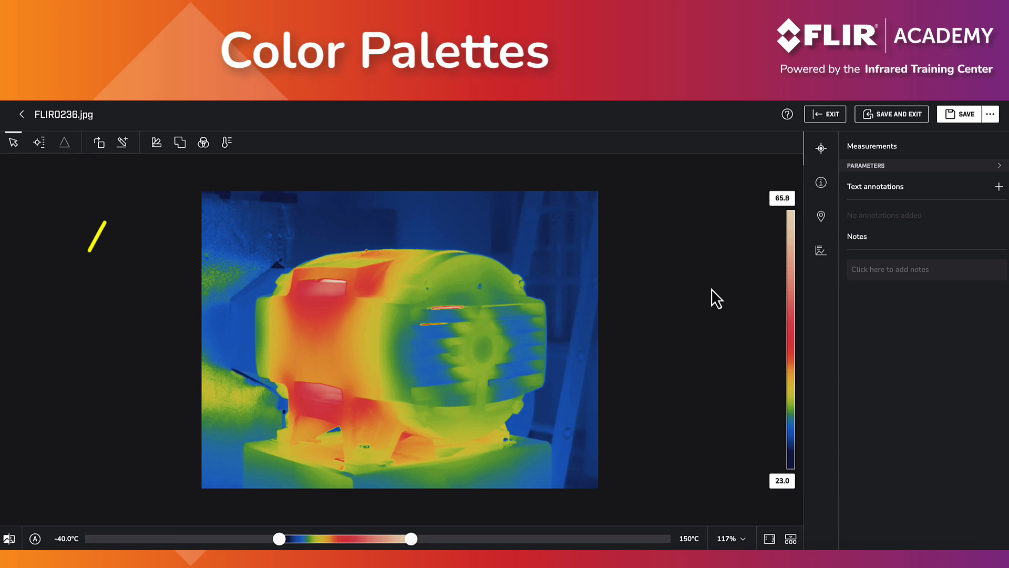
- Try the standard palettes from Iron through Rainbow HC on the motor image, and restore the From Image palette
click(157, 149)
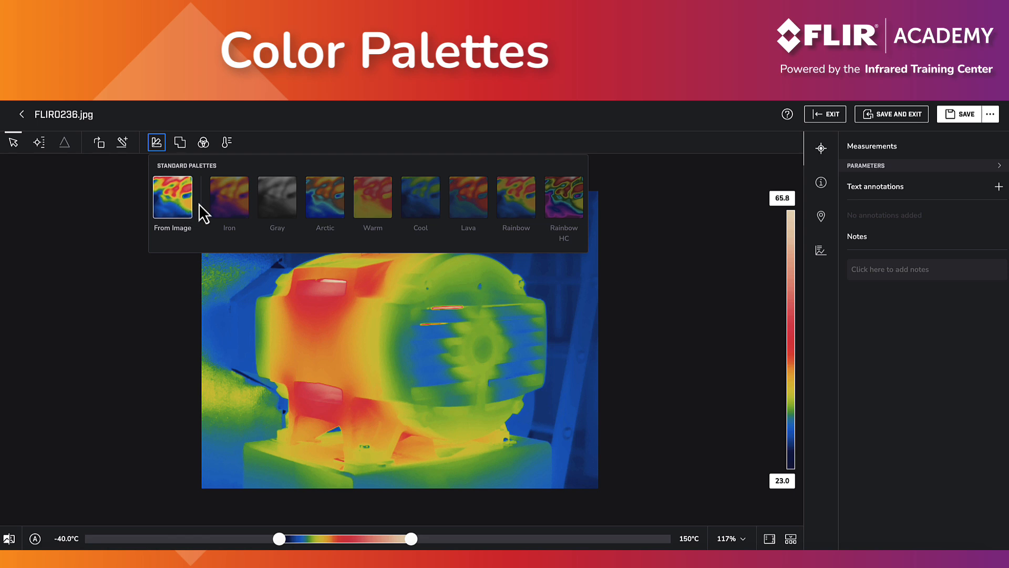
click(217, 212)
click(263, 209)
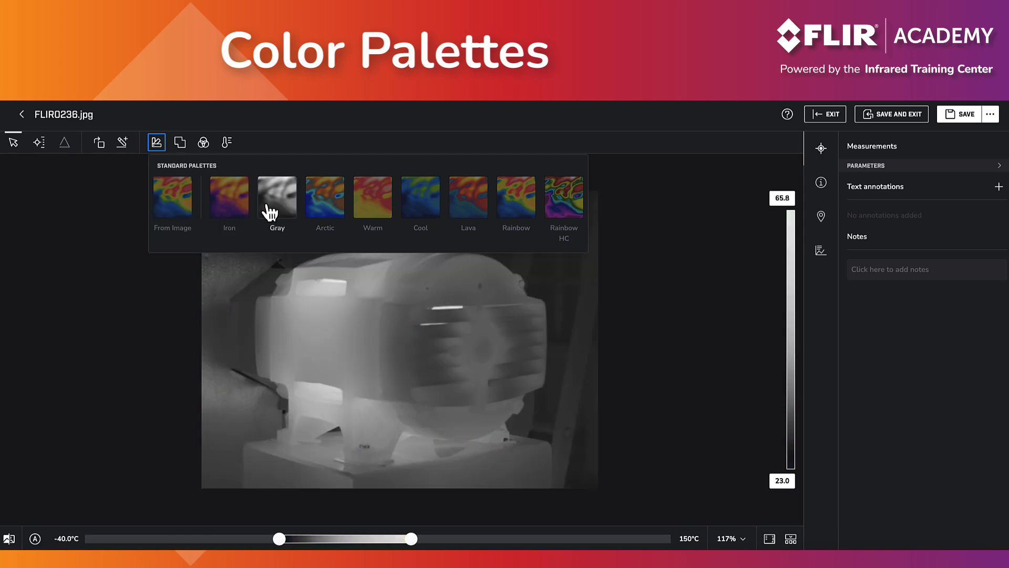
click(319, 213)
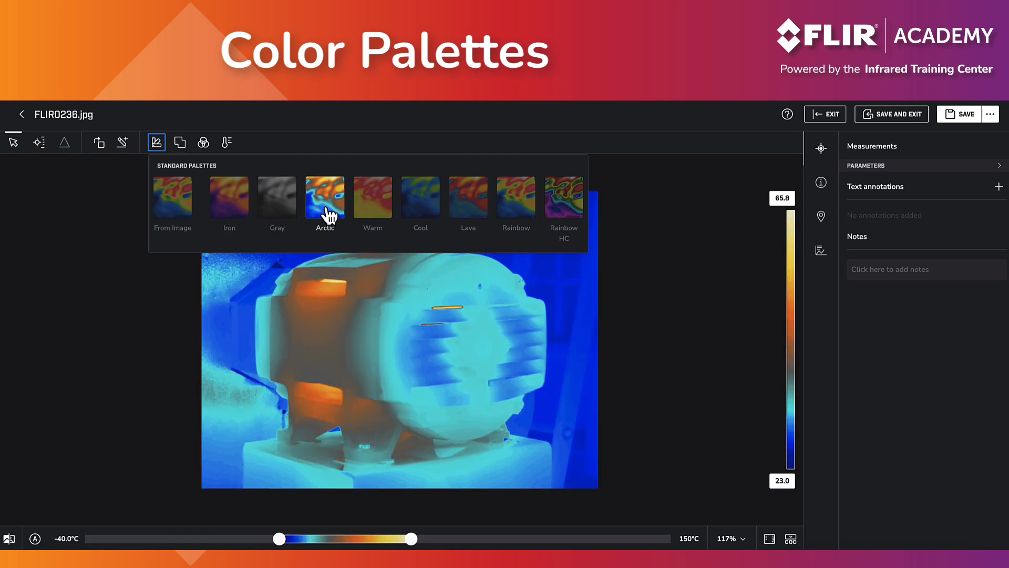
click(367, 213)
click(406, 212)
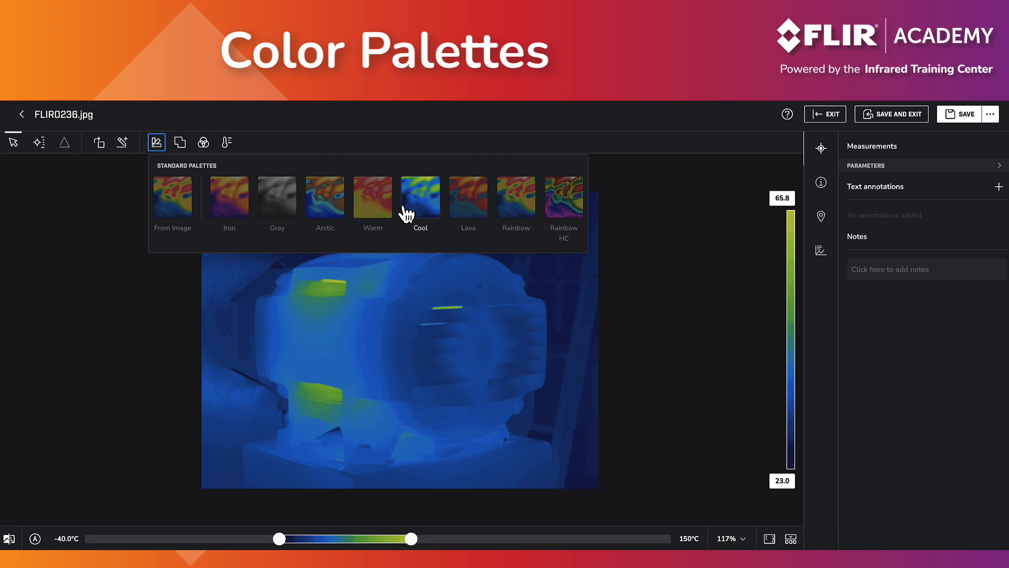
click(460, 214)
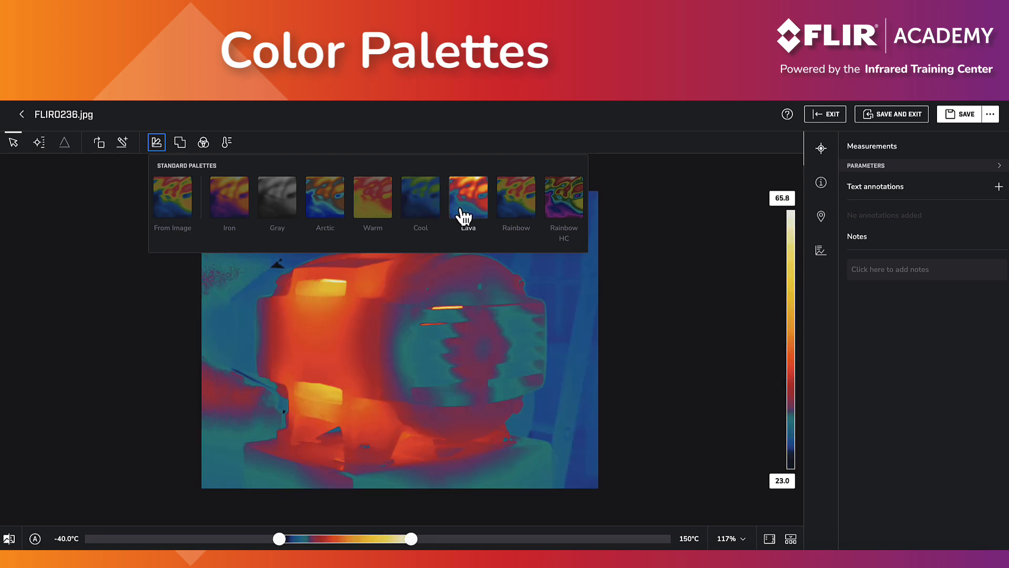
click(514, 217)
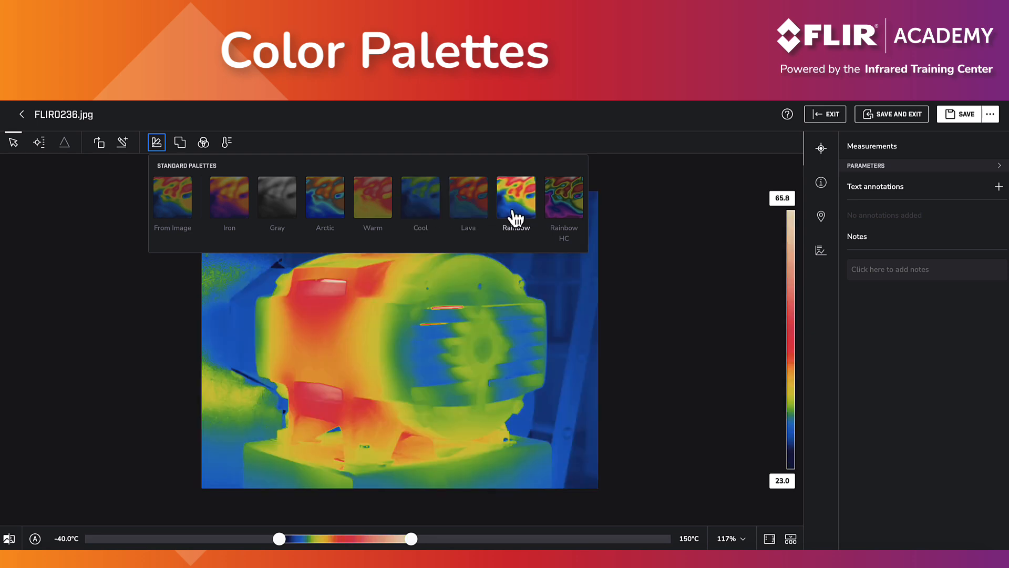
click(557, 211)
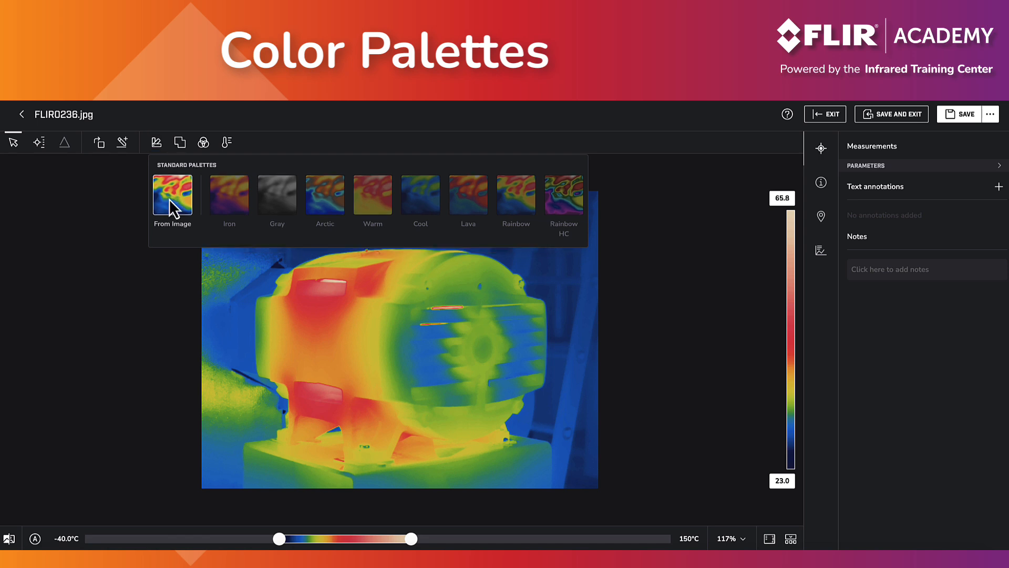
click(169, 207)
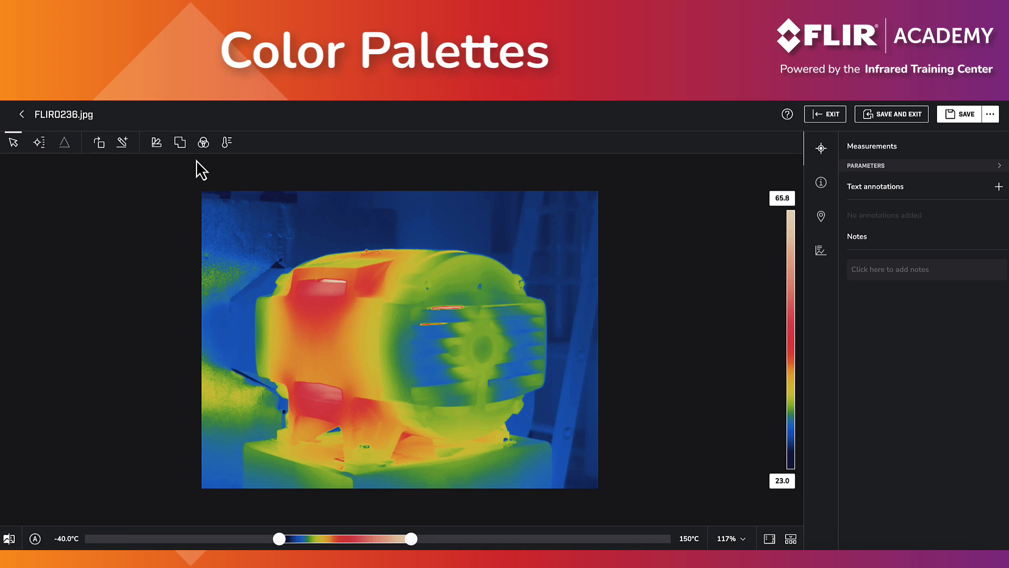
- Try the Histogram Equalization, Temperature Linear and Signal Linear color distributions on the motor image in turn
click(205, 147)
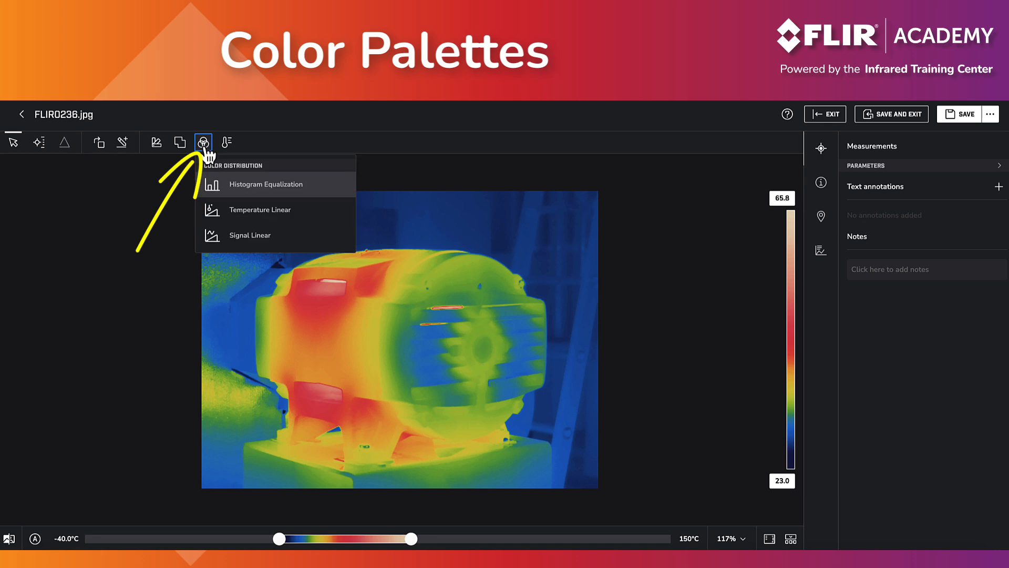
click(289, 190)
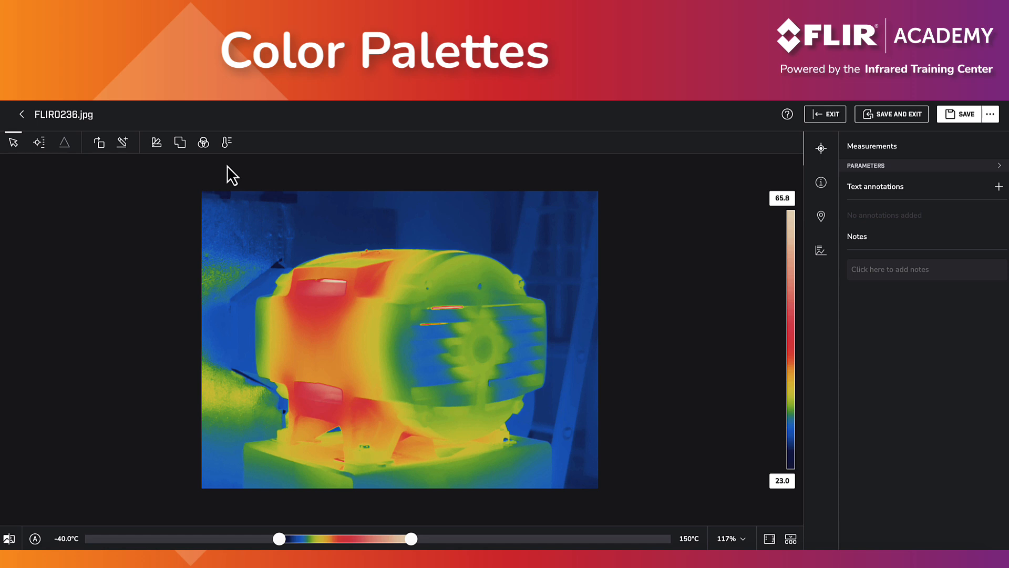
click(204, 146)
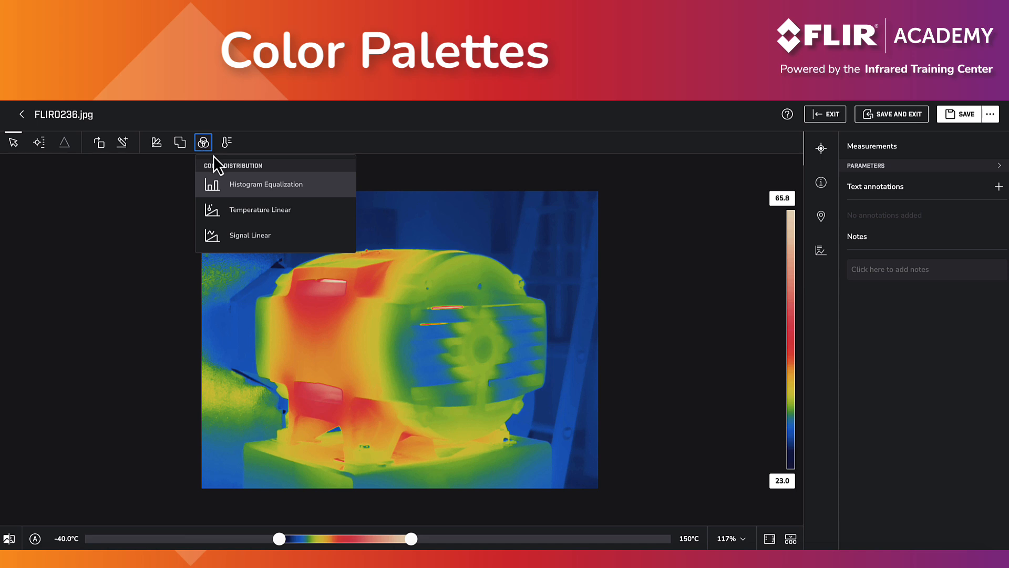
click(308, 220)
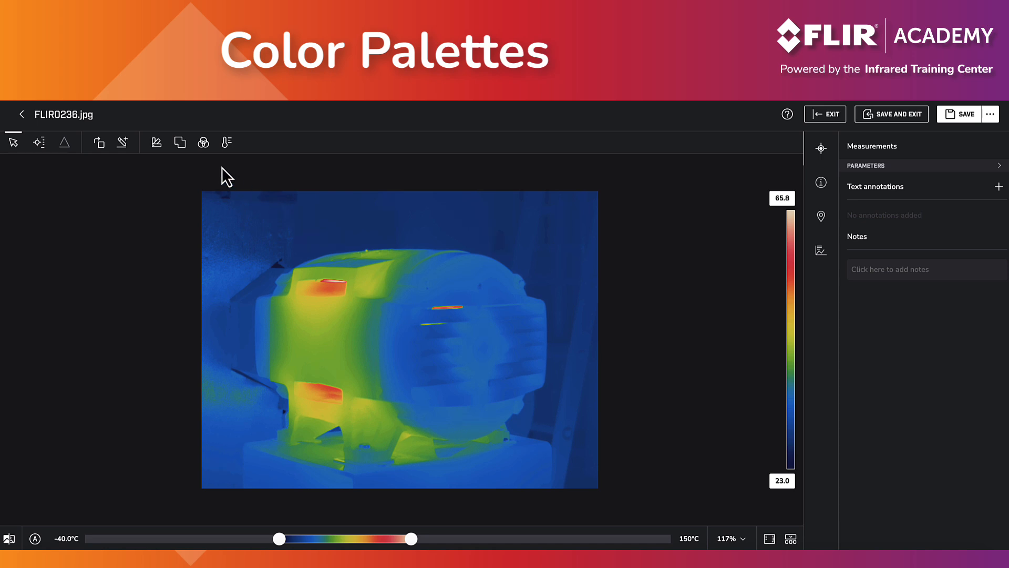
click(206, 149)
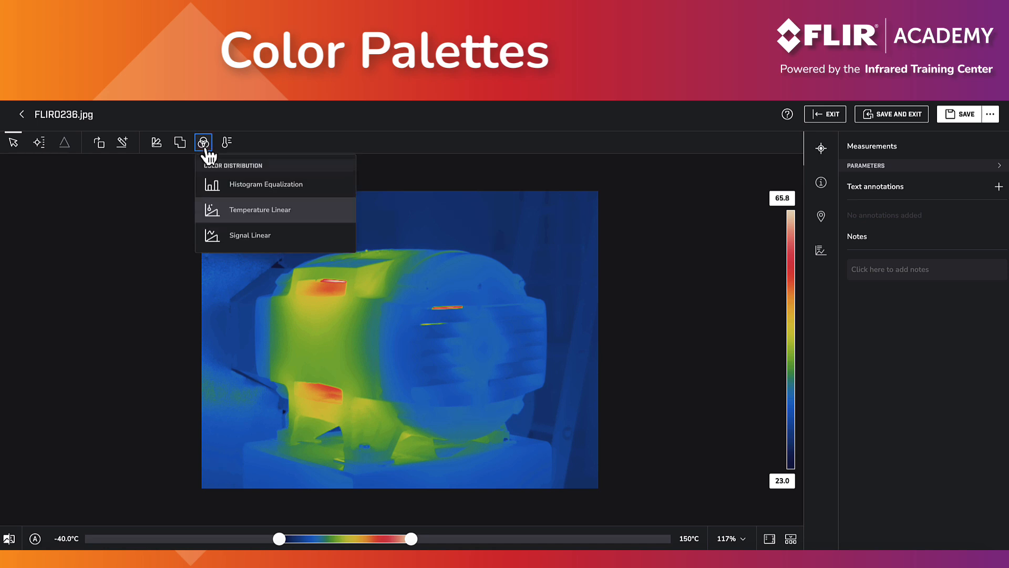
click(281, 235)
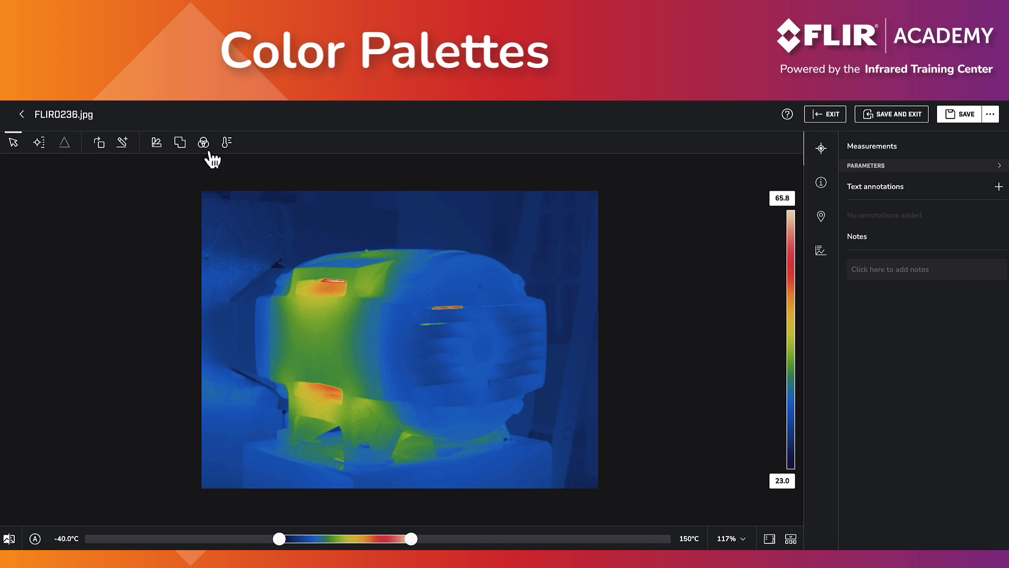
- Return the motor image to Histogram Equalization for comparison, and finally set its color distribution to Temperature Linear
click(204, 143)
click(277, 191)
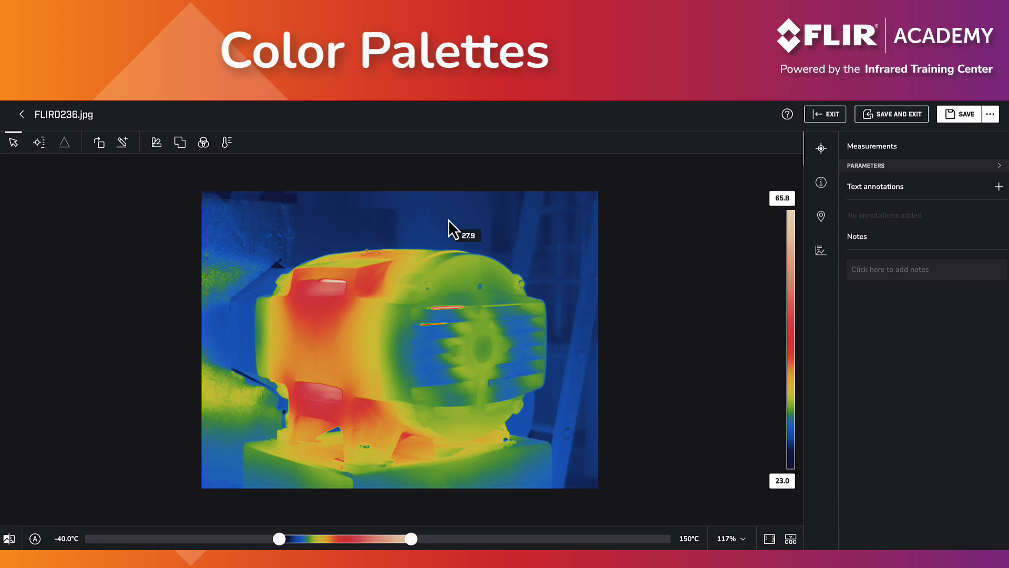
click(204, 143)
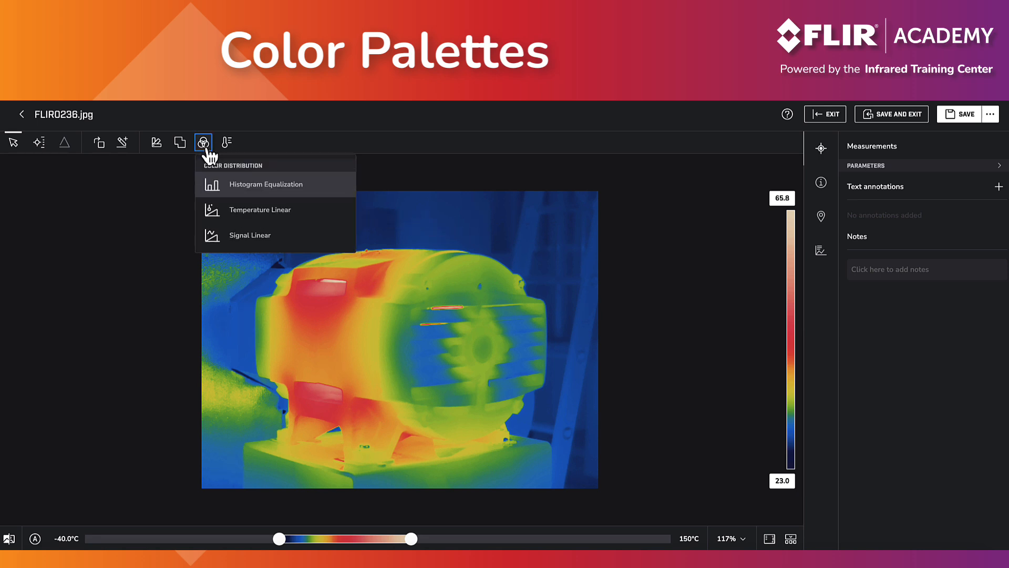
click(280, 211)
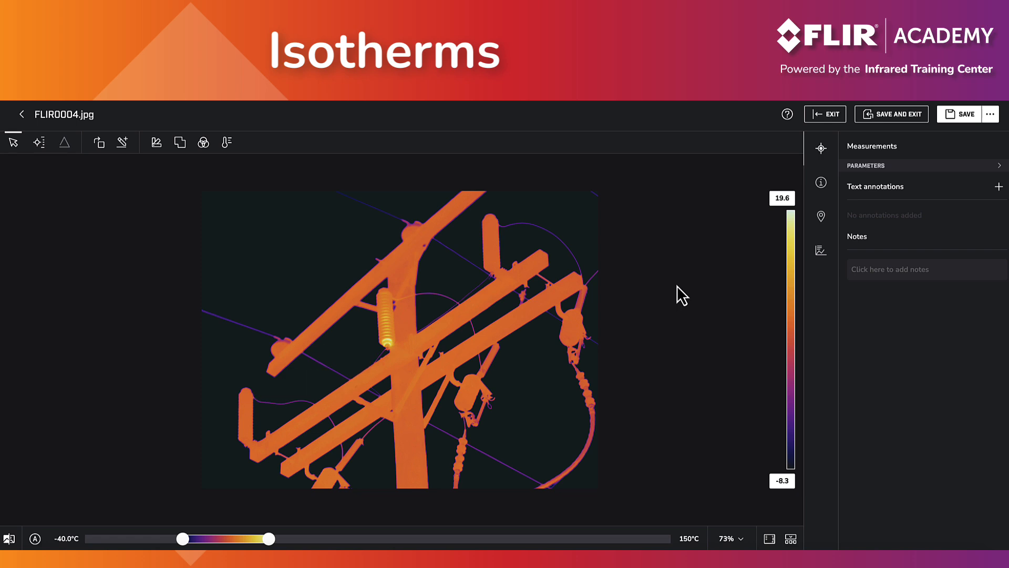
- Add an Above isotherm to the power-line image and raise its temperature limit along the scale
click(229, 147)
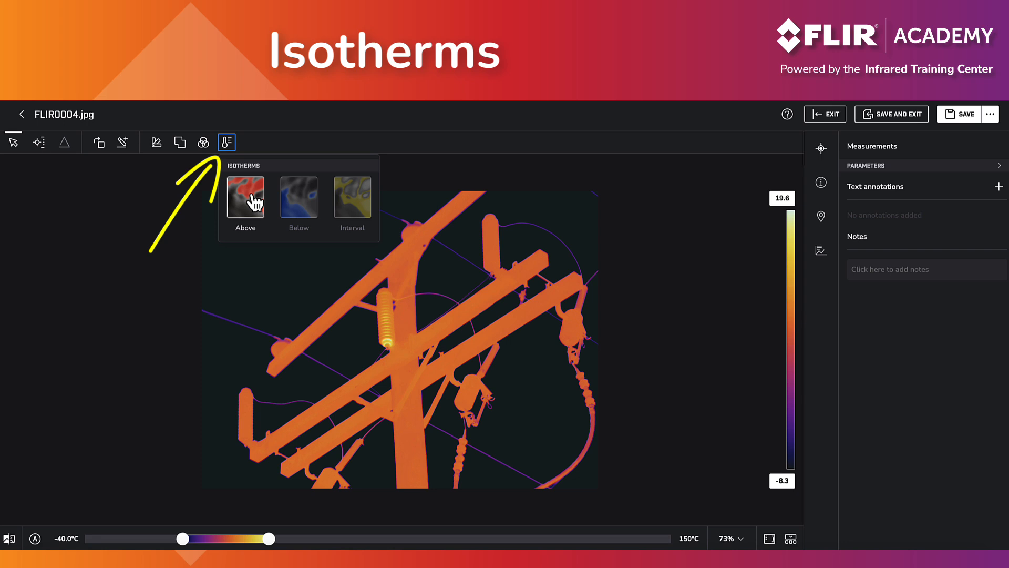
click(252, 197)
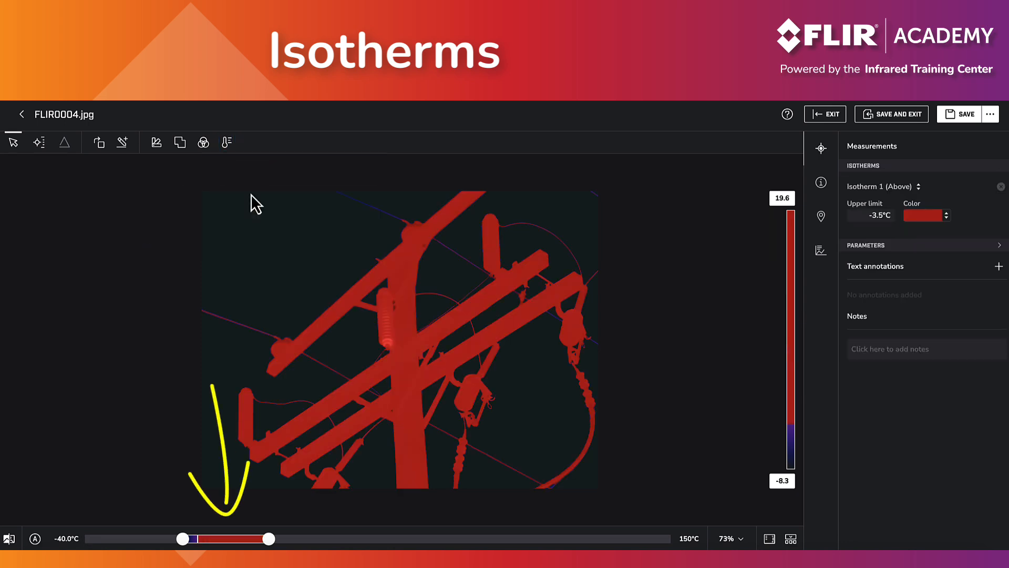
mouse_move(199, 540)
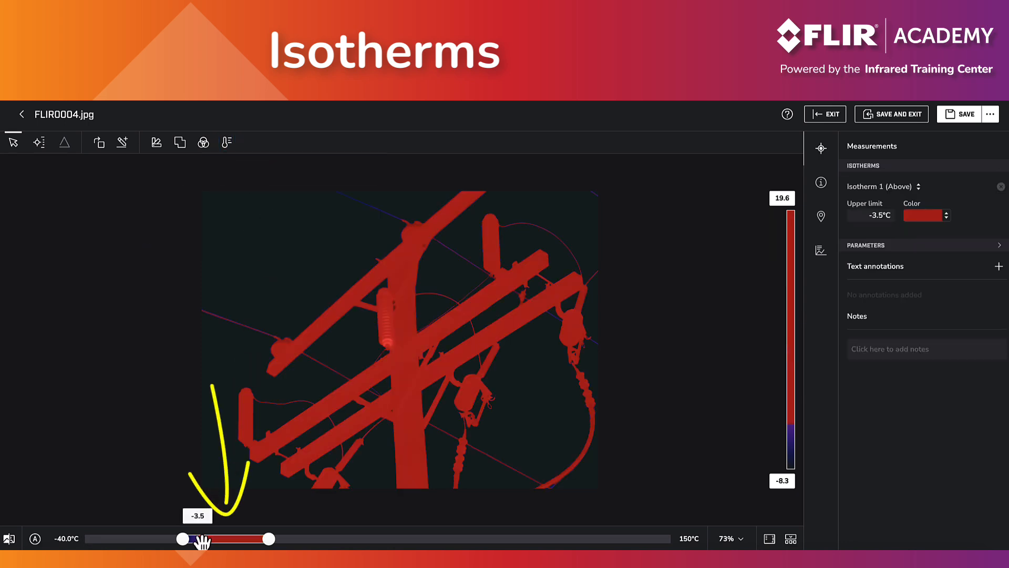
drag(200, 541, 245, 547)
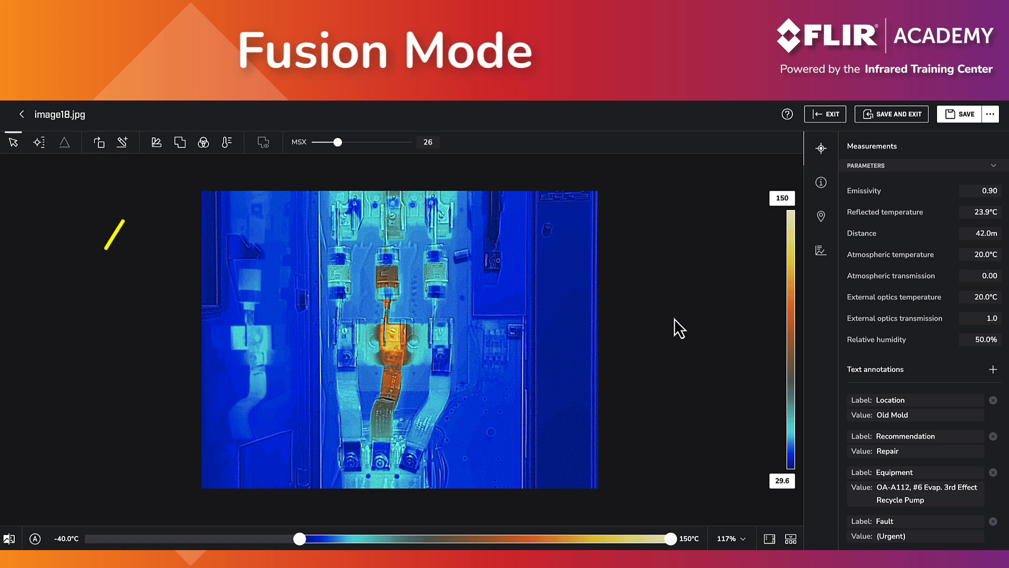
- Apply the MSX fusion mode to the electrical cabinet image and raise the MSX level to 39
click(180, 143)
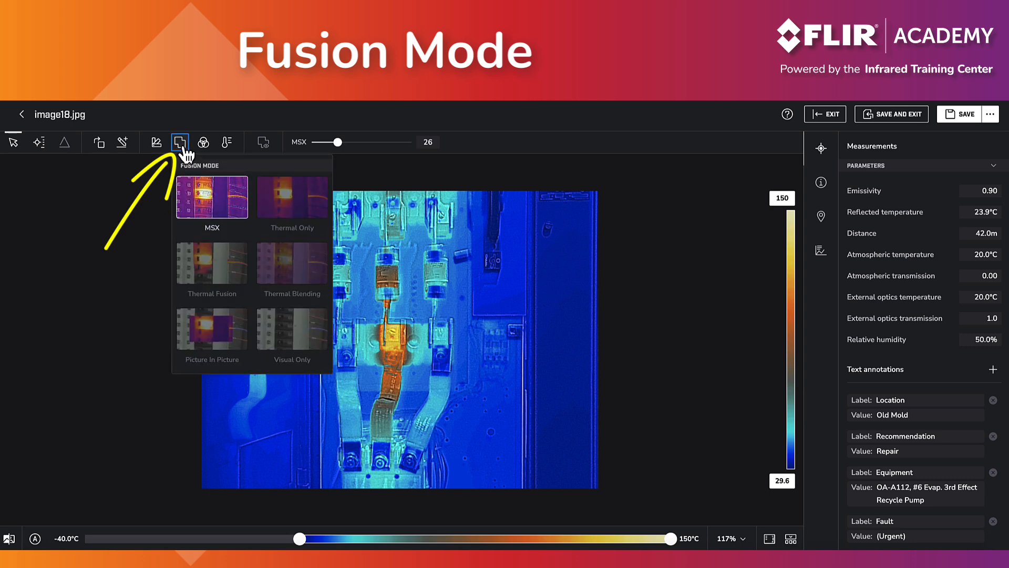
click(216, 193)
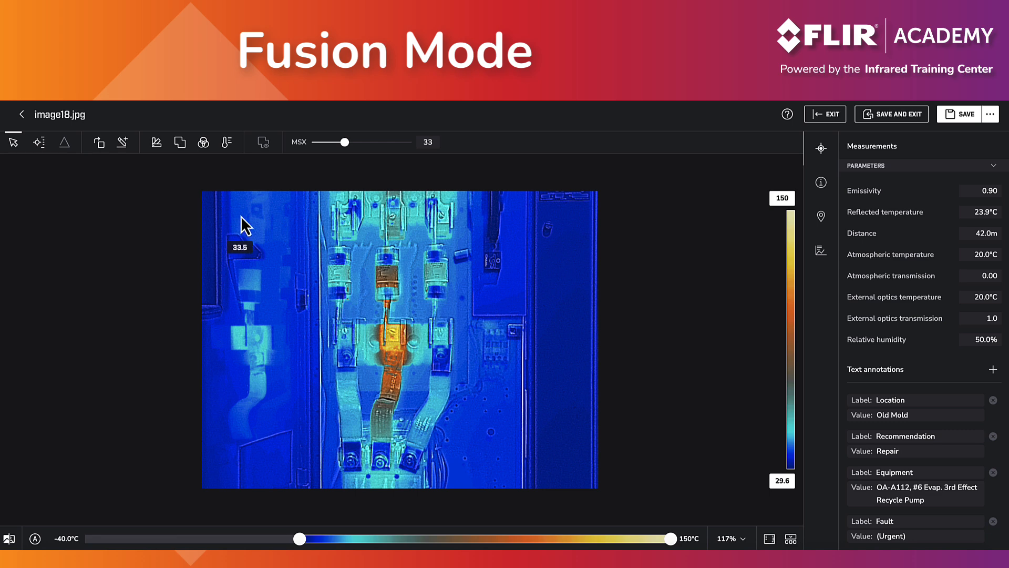
mouse_move(348, 150)
mouse_down()
mouse_move(406, 155)
mouse_move(320, 153)
mouse_move(412, 152)
mouse_move(315, 150)
mouse_move(355, 153)
mouse_up()
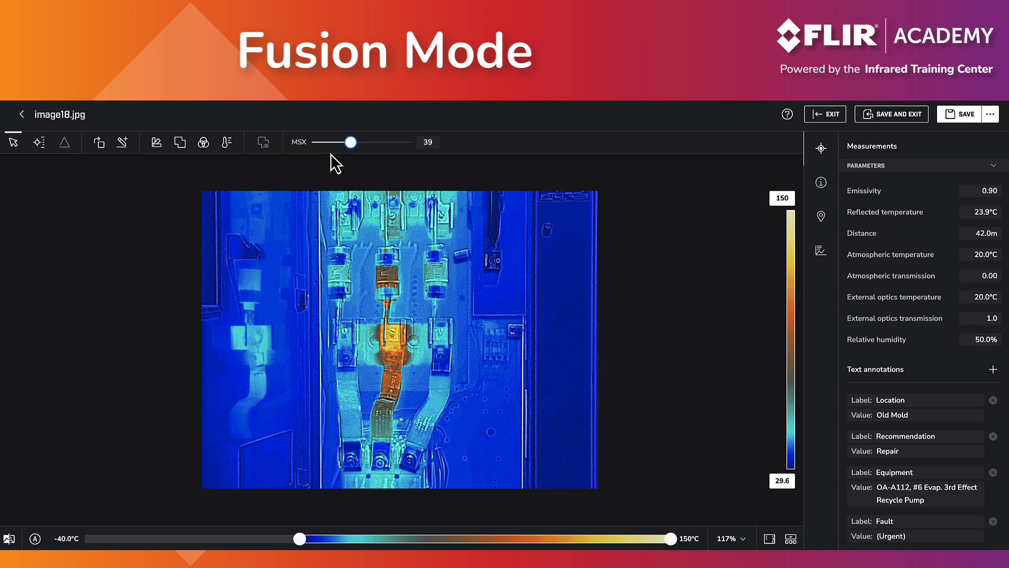
- Try the Thermal Fusion mode on the electrical cabinet image with limits of about 42.4 and 136.7
click(181, 147)
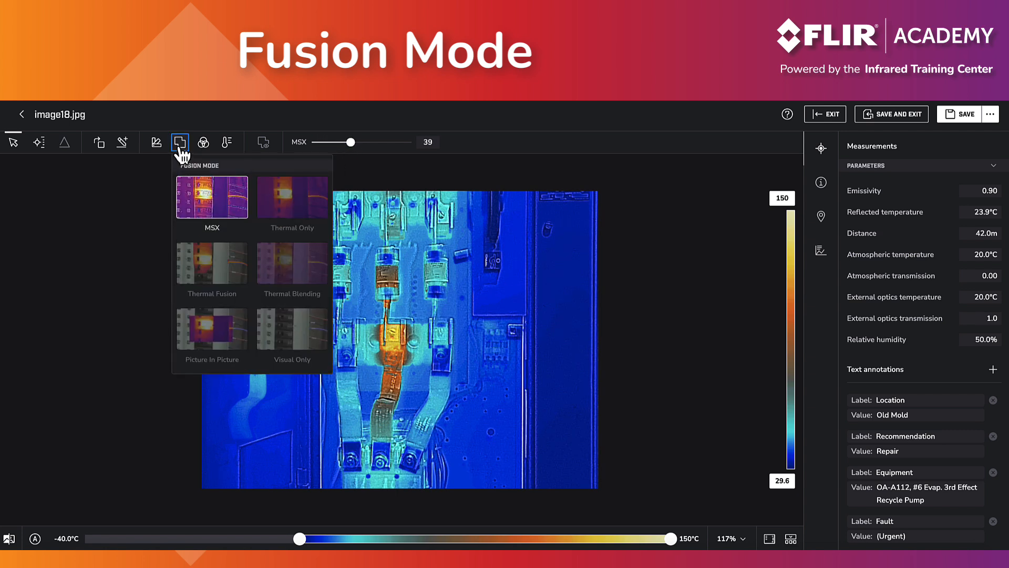
click(202, 265)
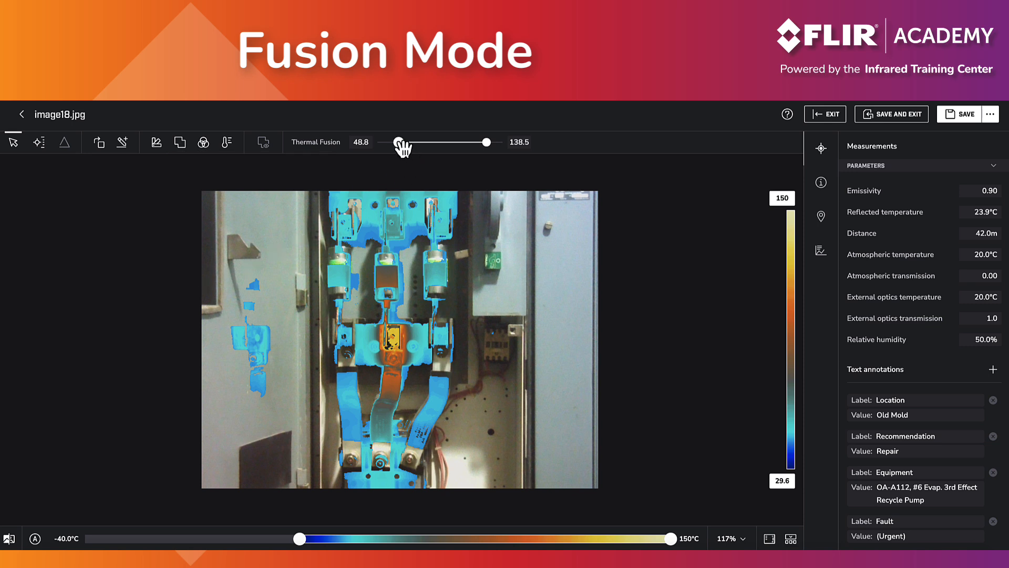
mouse_move(399, 142)
mouse_down()
mouse_move(412, 143)
mouse_move(395, 143)
mouse_up()
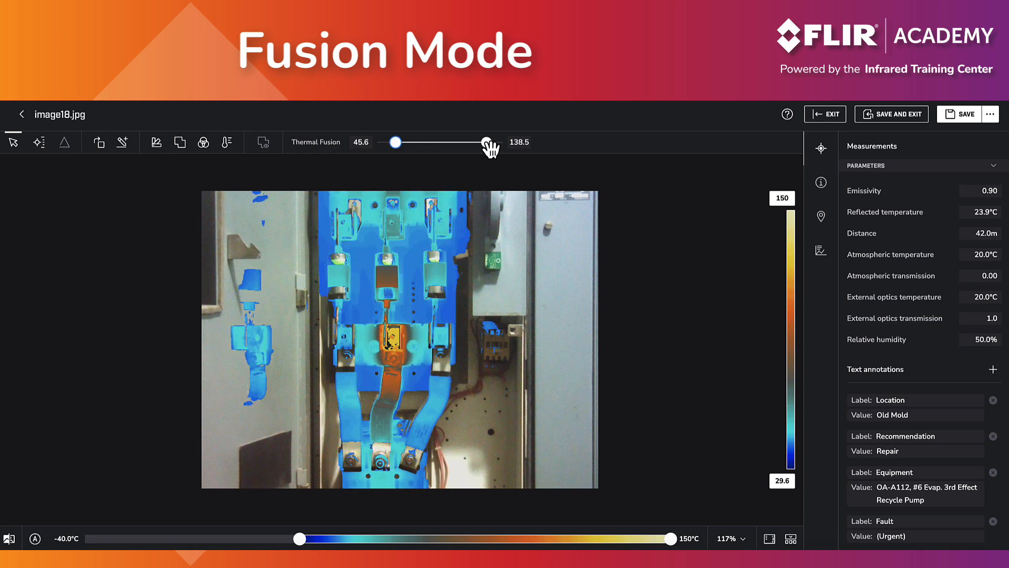
mouse_move(487, 142)
mouse_down()
mouse_move(448, 145)
mouse_move(484, 143)
mouse_up()
mouse_move(400, 147)
mouse_down()
mouse_move(423, 148)
mouse_move(397, 149)
mouse_up()
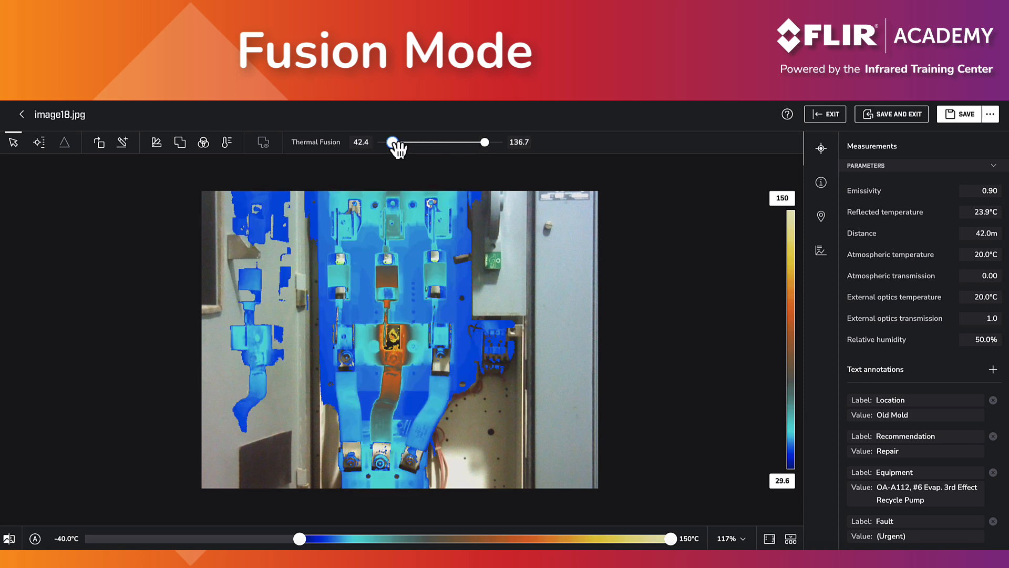
- Try Thermal Blending with its level lowered to 0, and finally set the cabinet image's fusion mode to Picture In Picture
click(179, 143)
click(293, 263)
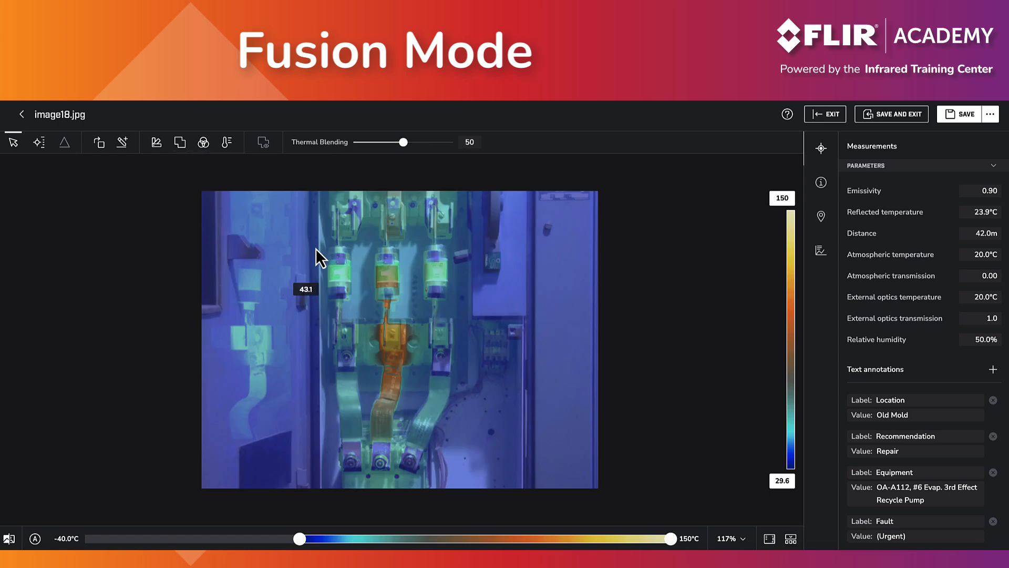
drag(410, 150, 357, 153)
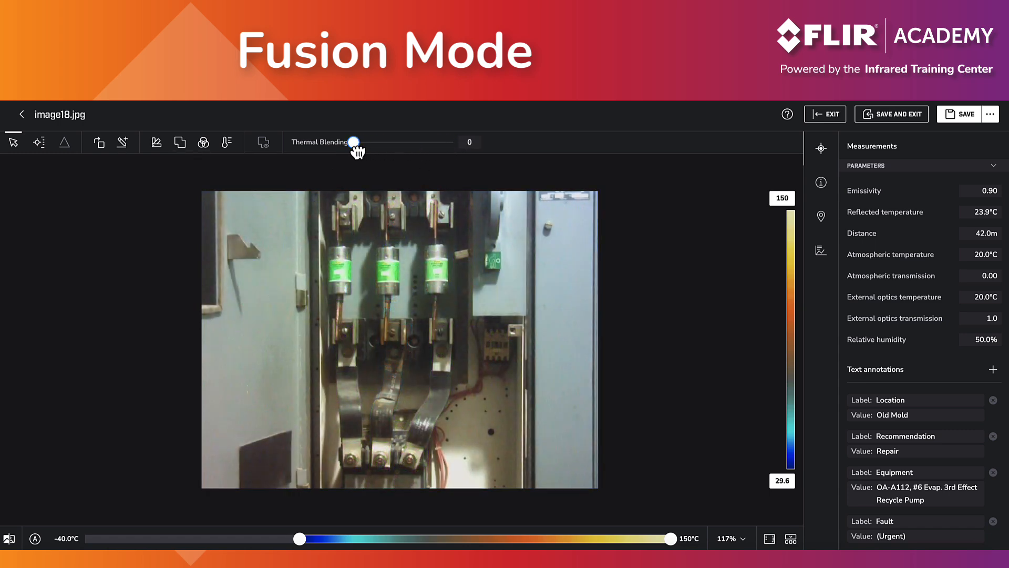
click(180, 142)
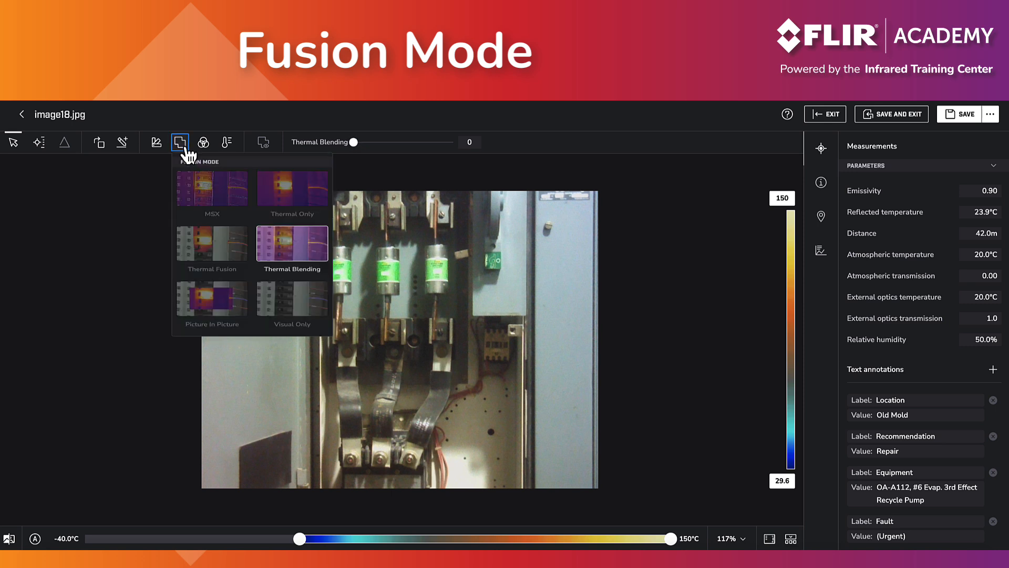
click(229, 319)
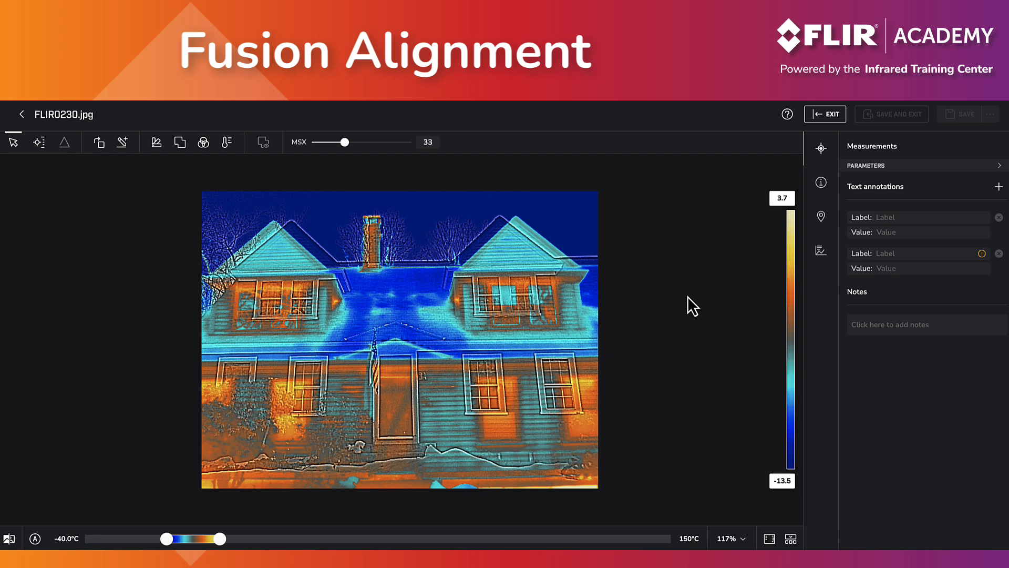
- Adjust the house image's fusion alignment by shifting the visual overlay, setting its scale to 115%, and repositioning it
click(264, 143)
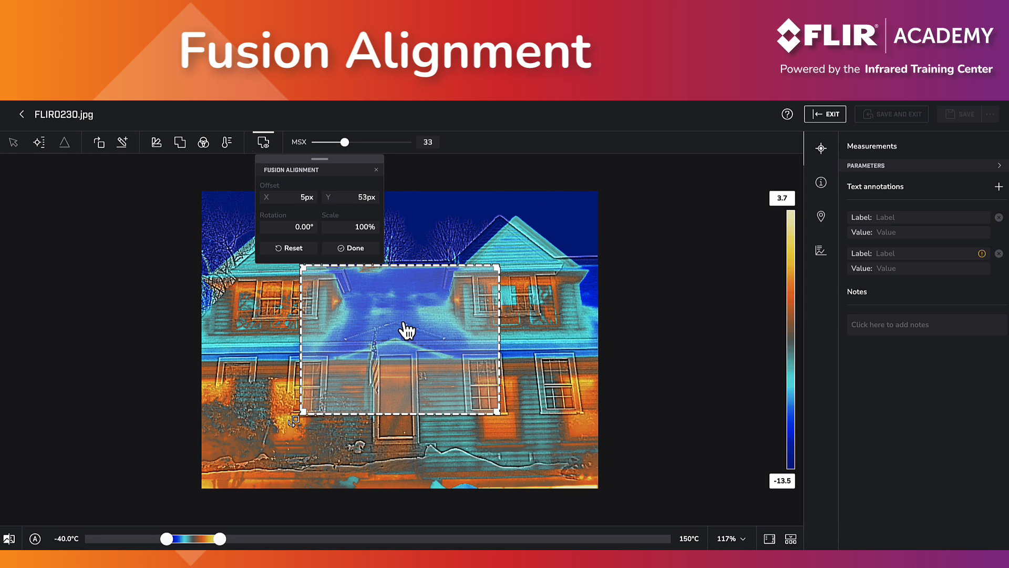
mouse_move(406, 330)
mouse_down()
mouse_move(414, 315)
mouse_move(473, 309)
mouse_move(478, 317)
mouse_move(463, 329)
mouse_up()
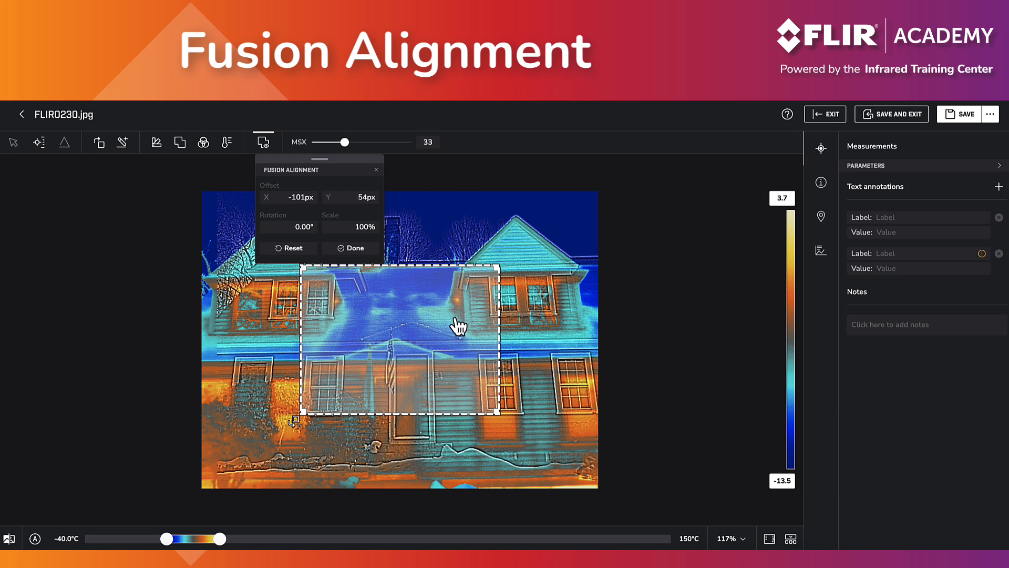
double_click(362, 227)
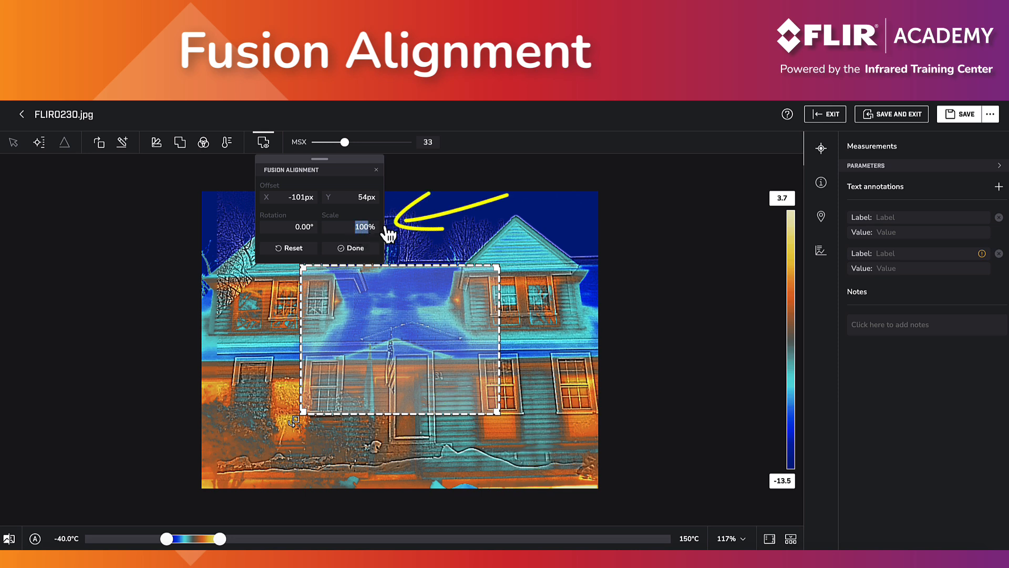
text(115)
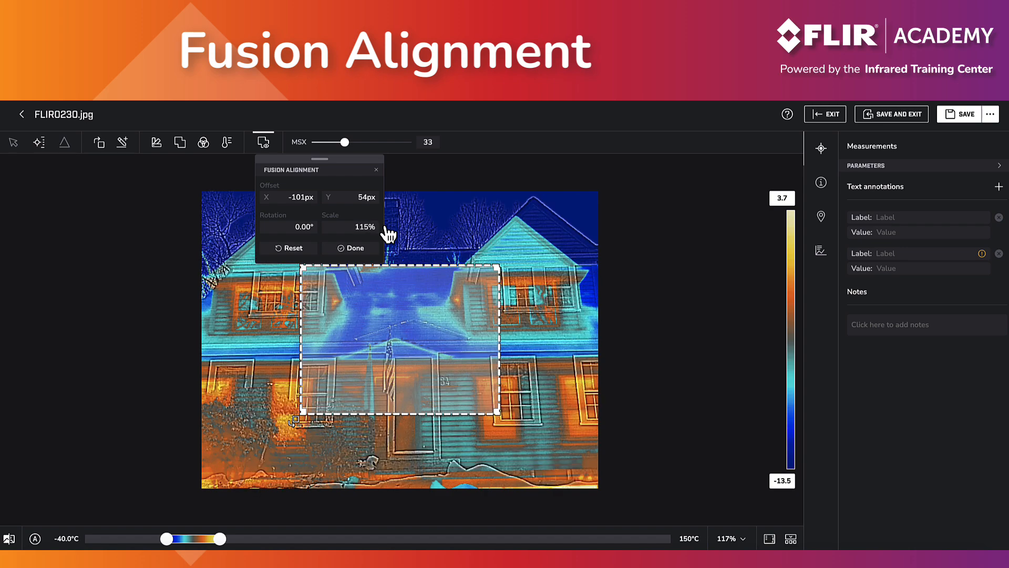
drag(441, 312, 396, 362)
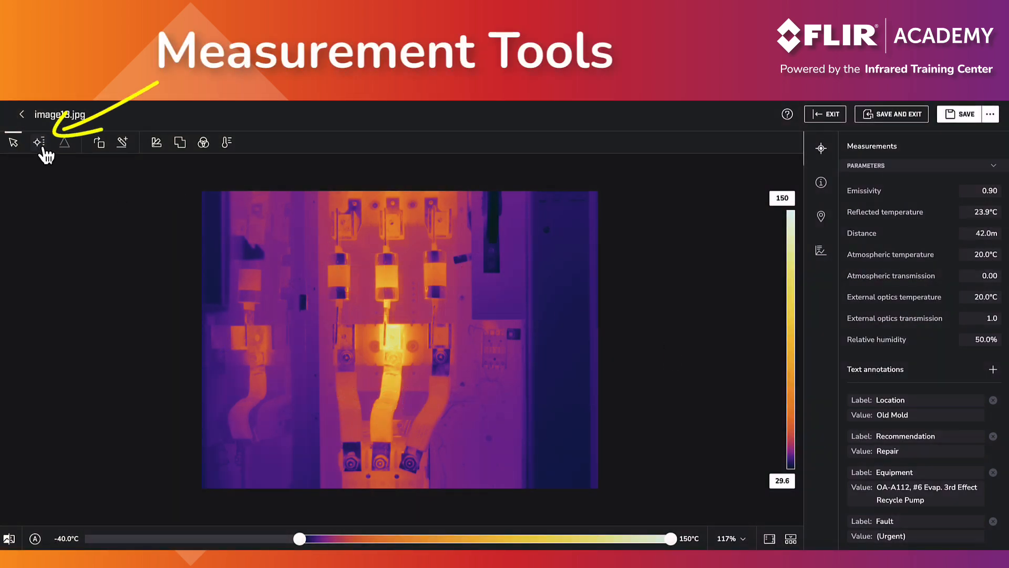
- Add a spot measurement on the cabinet's back panel, just beside the leftmost lower fuse connector
click(42, 146)
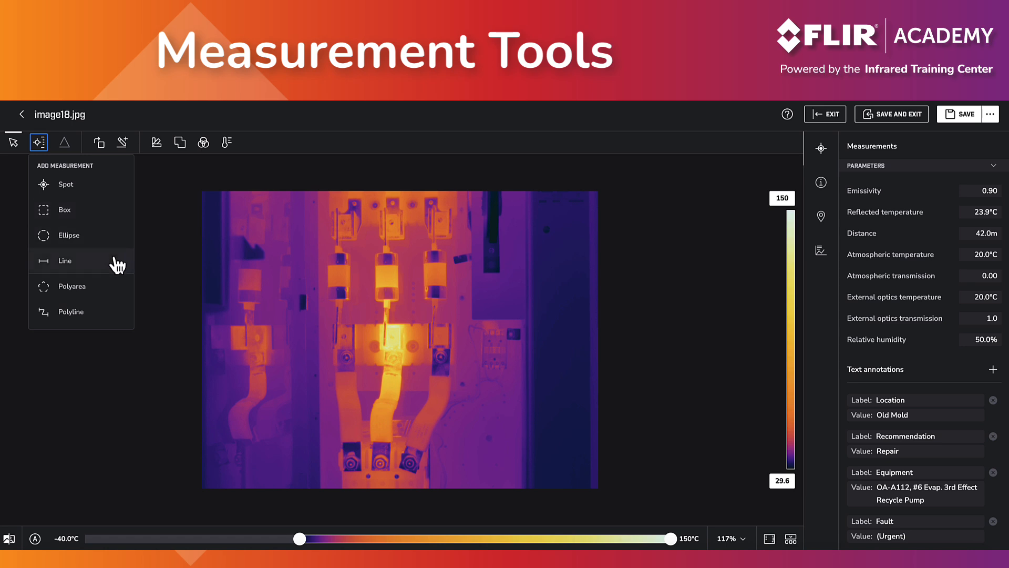
click(86, 188)
click(325, 345)
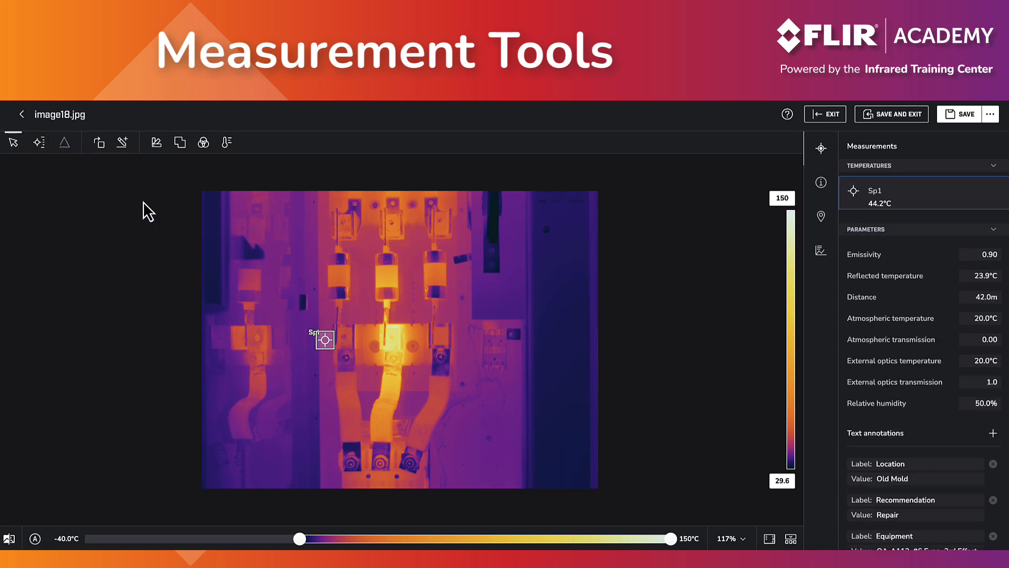
- Draw a box measurement around the hot central connector and delete it
click(39, 142)
click(65, 211)
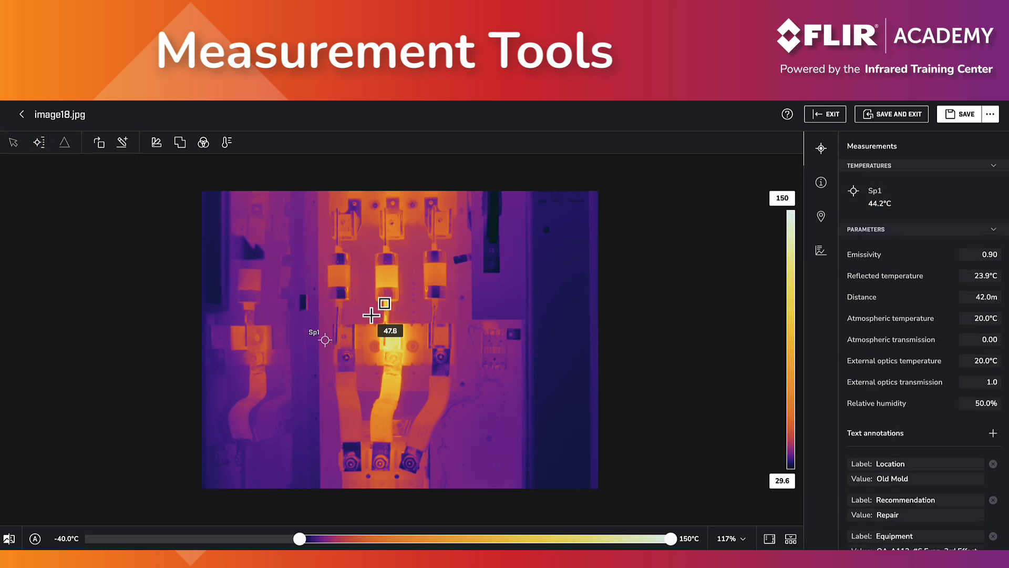
mouse_move(365, 310)
mouse_down()
mouse_move(390, 386)
mouse_move(416, 389)
mouse_up()
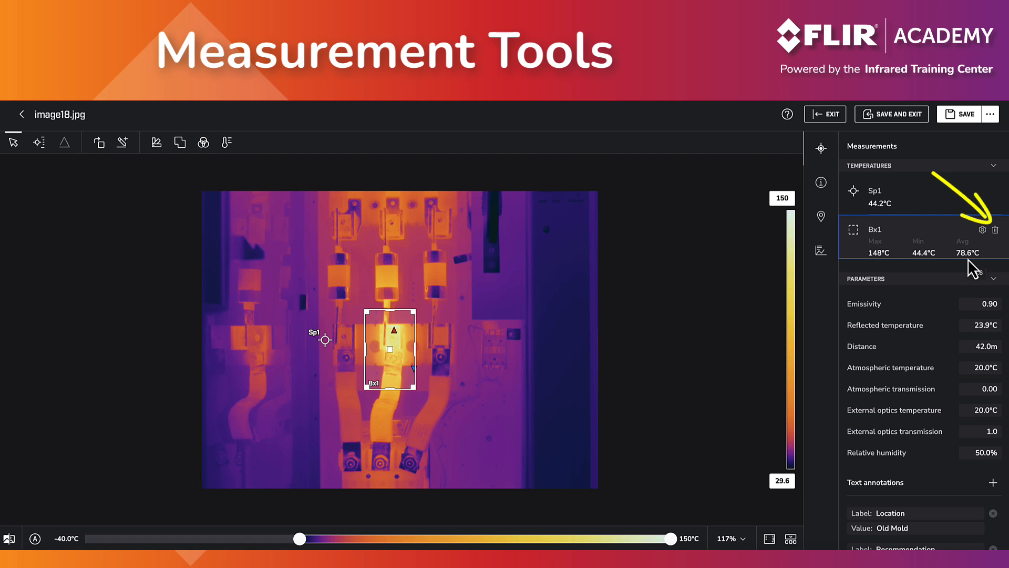
click(996, 230)
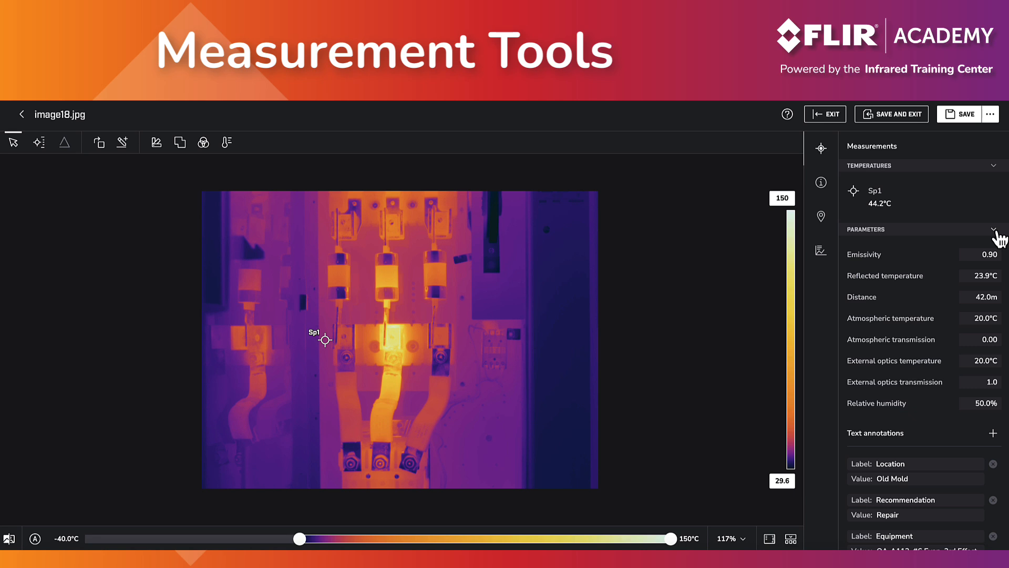
- Outline the hot central connector with a closed polyarea measurement and adjust its right edge outward
click(41, 148)
click(98, 290)
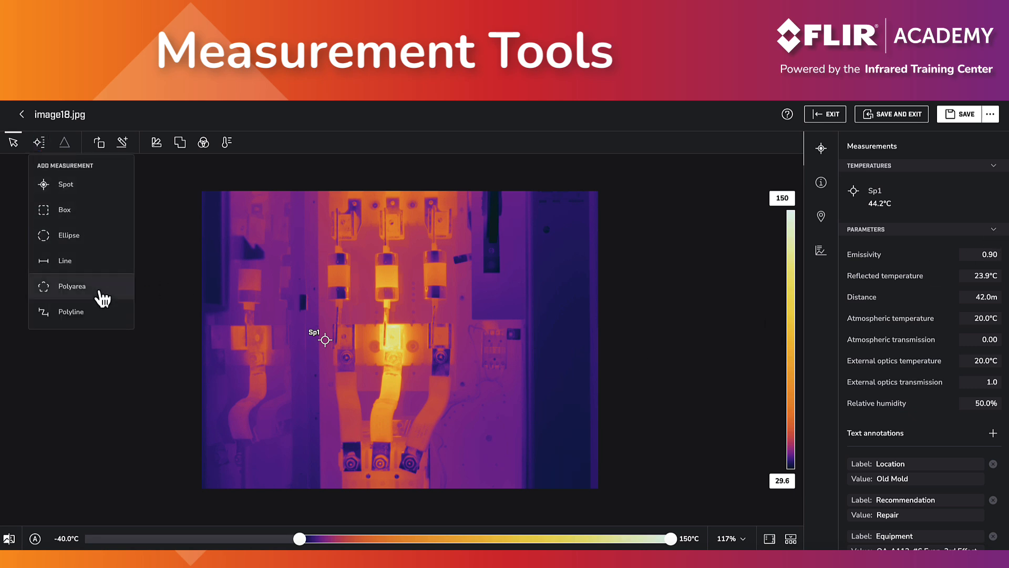
click(406, 302)
click(367, 318)
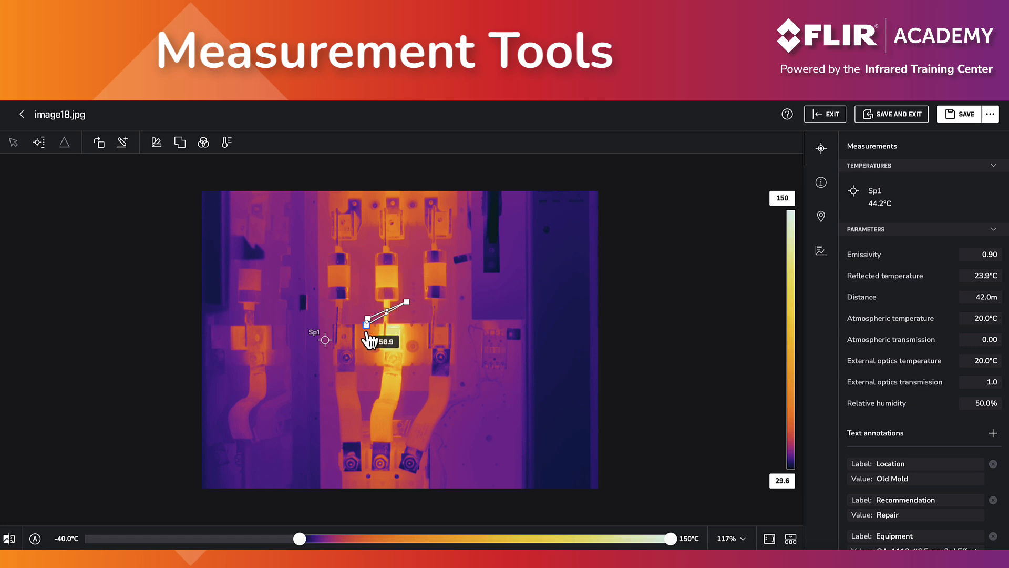
click(364, 366)
click(404, 382)
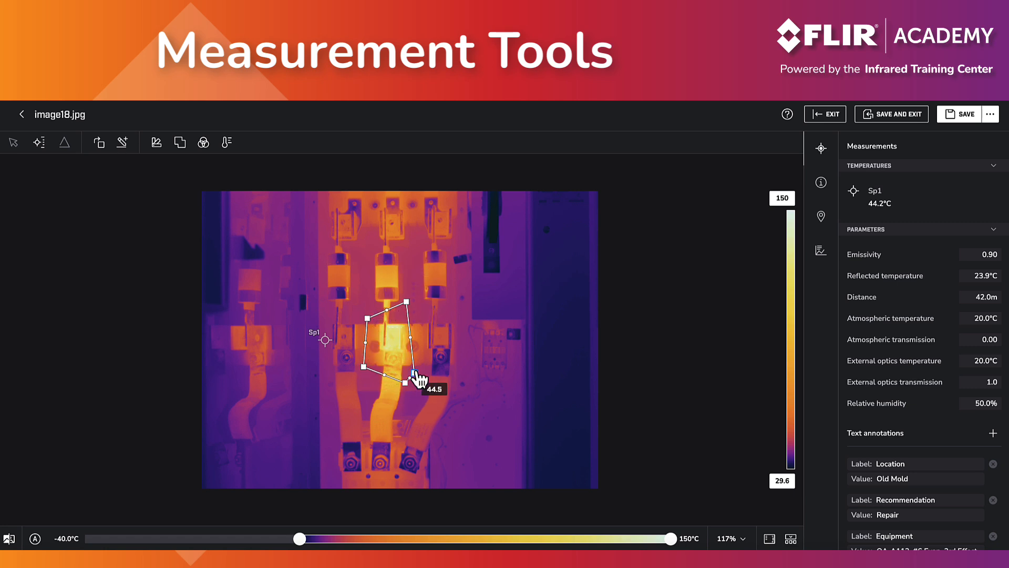
click(417, 366)
click(406, 301)
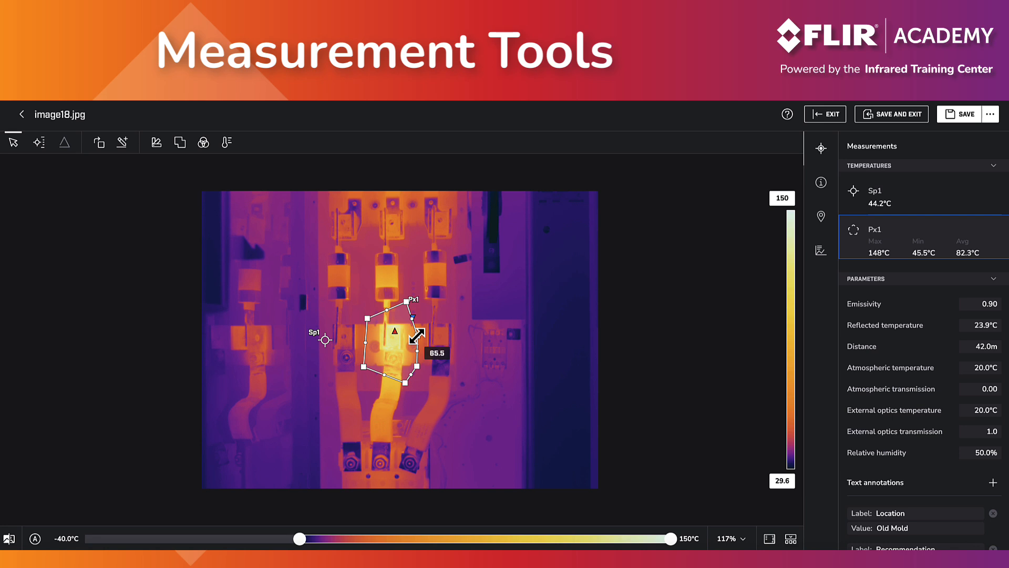
drag(417, 335, 418, 336)
- Add a four-point polyline measurement running horizontally across the three fuses
click(40, 150)
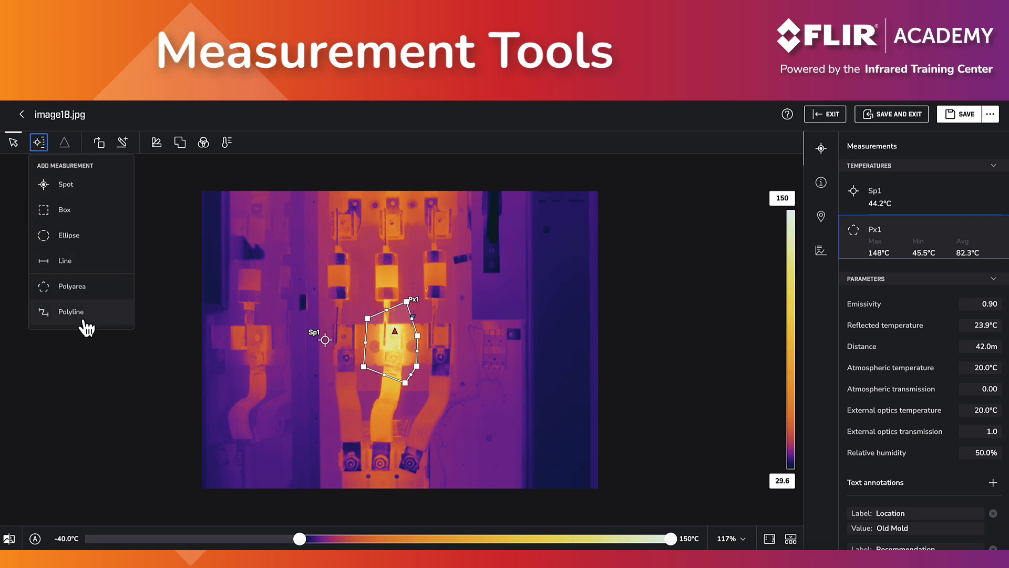
click(81, 315)
click(319, 271)
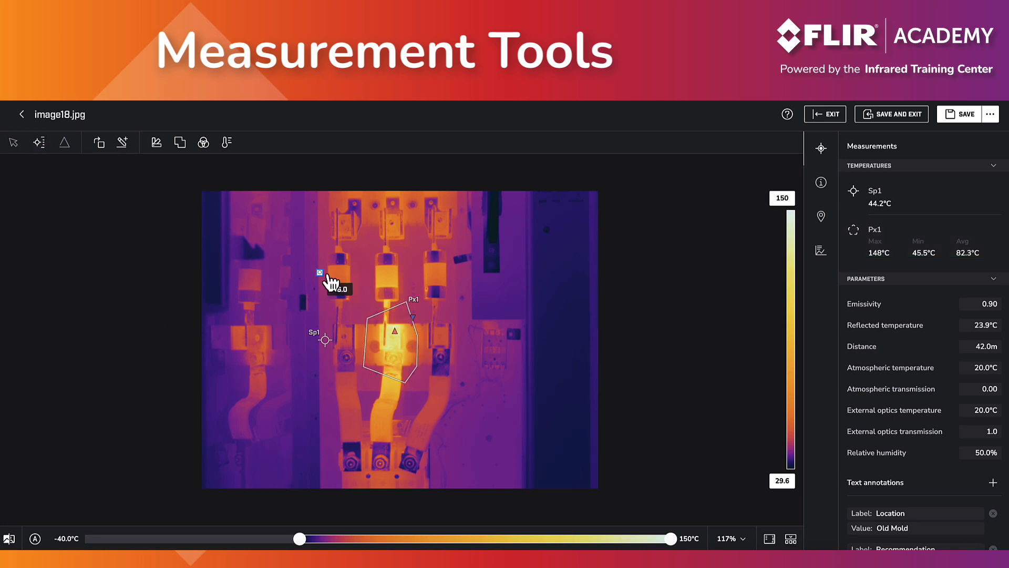
click(365, 274)
click(407, 275)
double_click(455, 273)
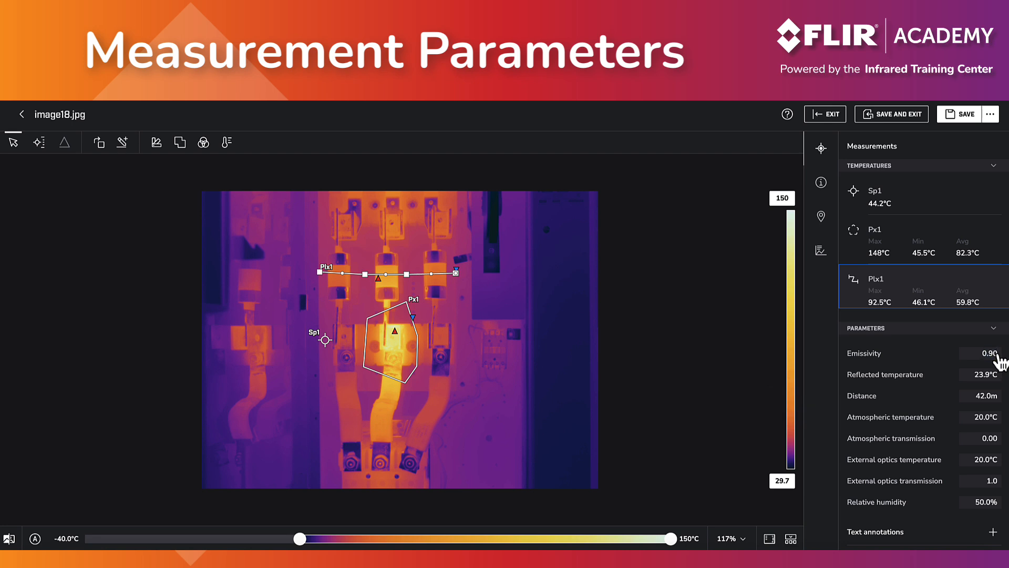
- Set the image's global emissivity to 0.80 and reflected temperature to 25 °C
key(BackSpace)
key(BackSpace)
text(.80)
key(Return)
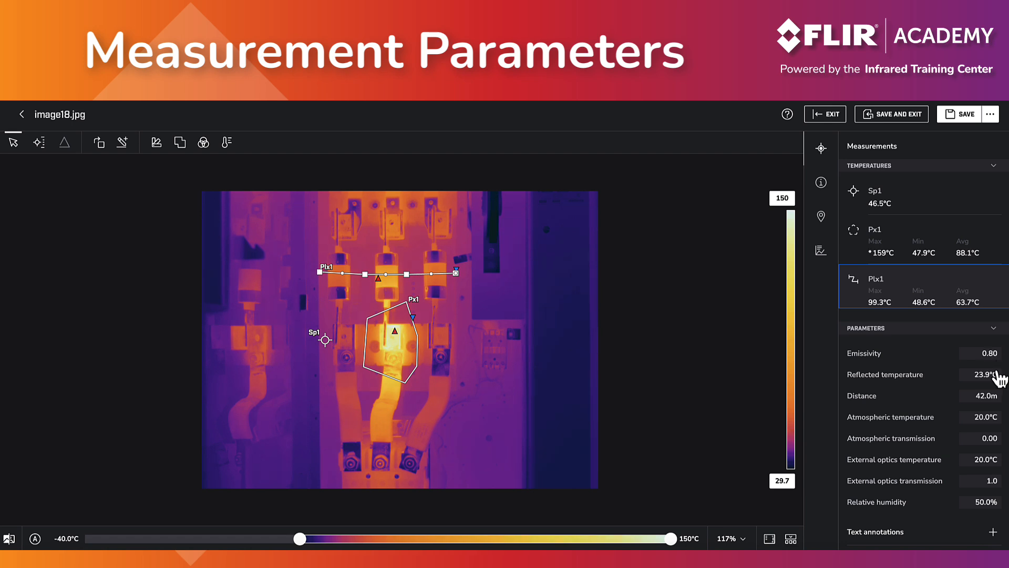
double_click(987, 374)
text(25)
key(Return)
- Enable local emissivity, reflected temperature and distance for the polyarea, and set its local emissivity to 0.90
mouse_move(960, 258)
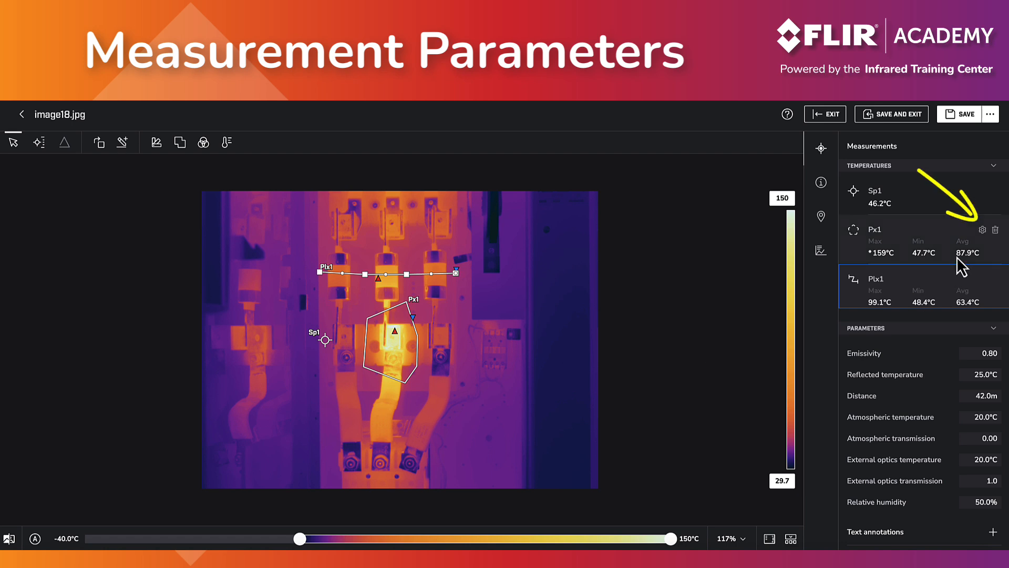
click(982, 229)
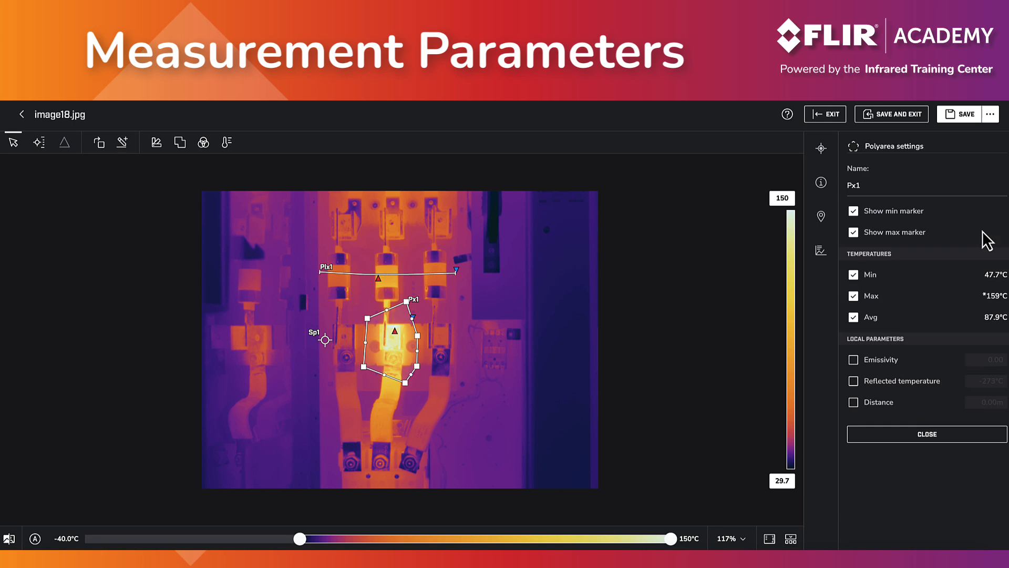
click(854, 361)
click(854, 381)
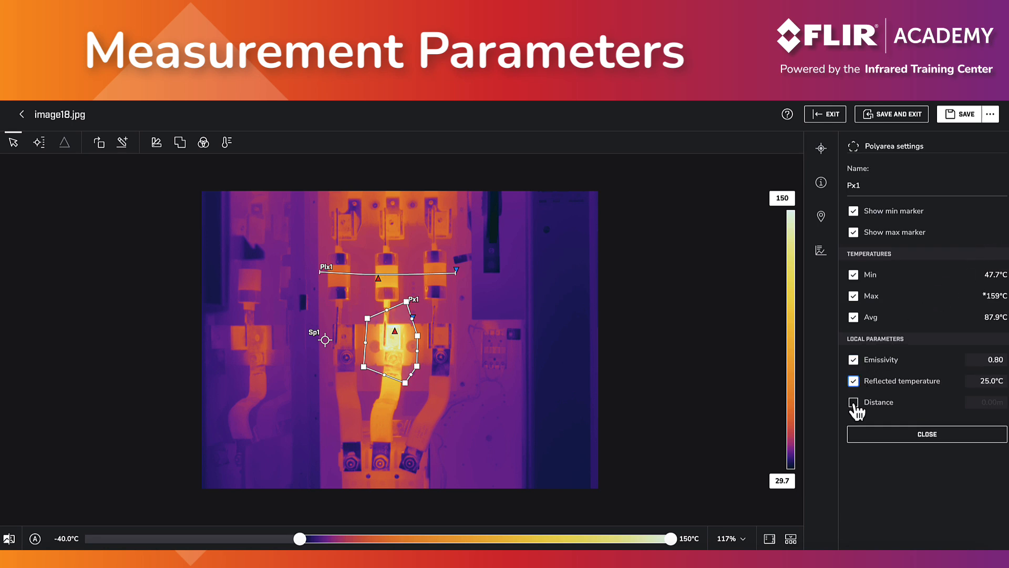
click(854, 402)
double_click(1000, 360)
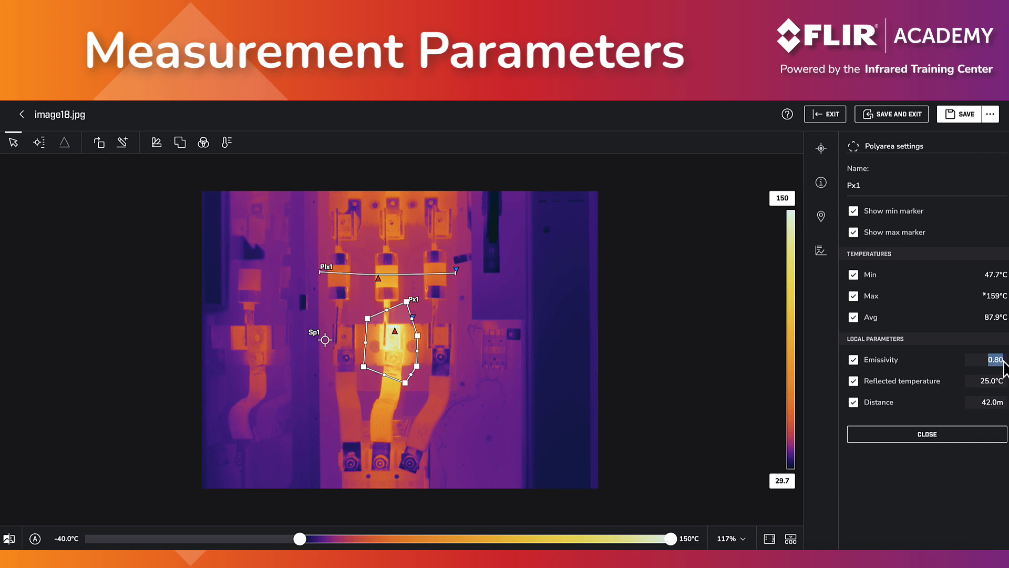
text(0.90)
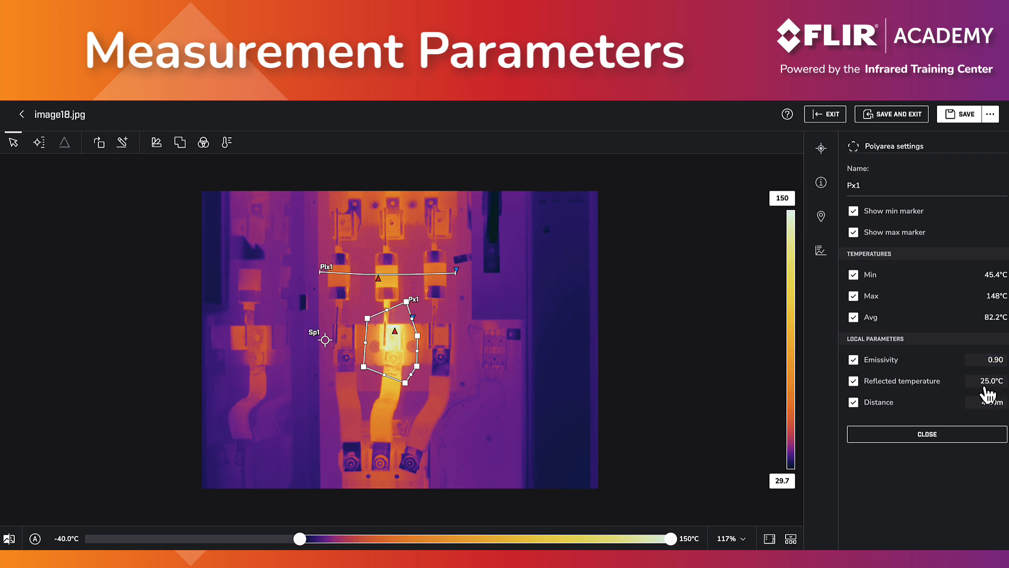
double_click(1000, 386)
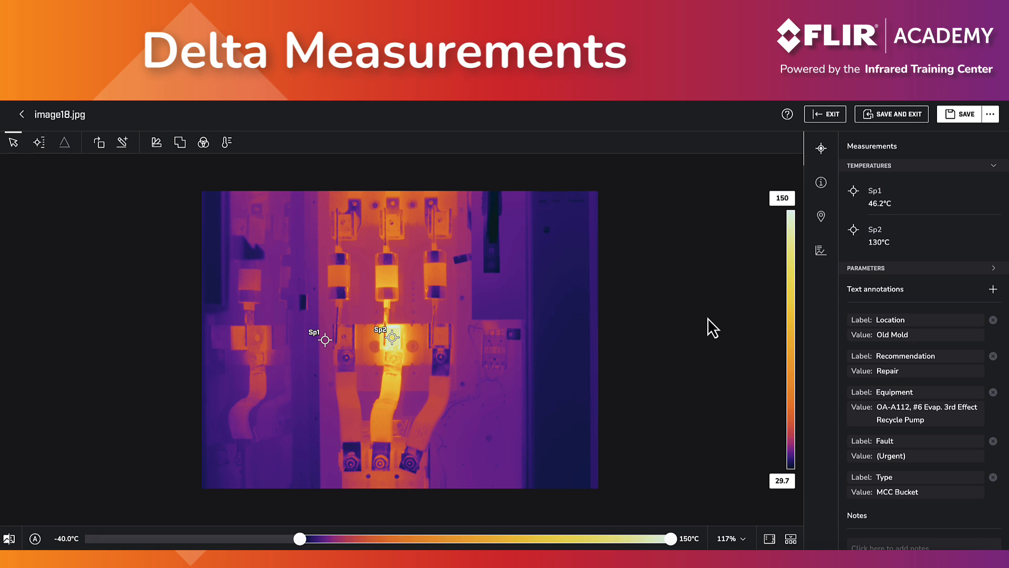
- Add a delta measurement that subtracts spot Sp1 from spot Sp2
click(64, 143)
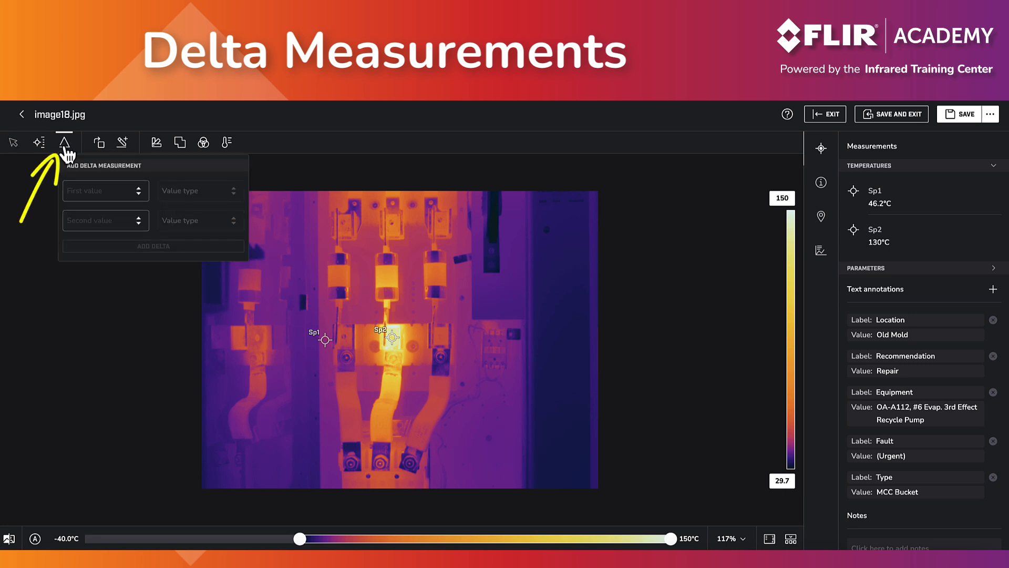
click(132, 193)
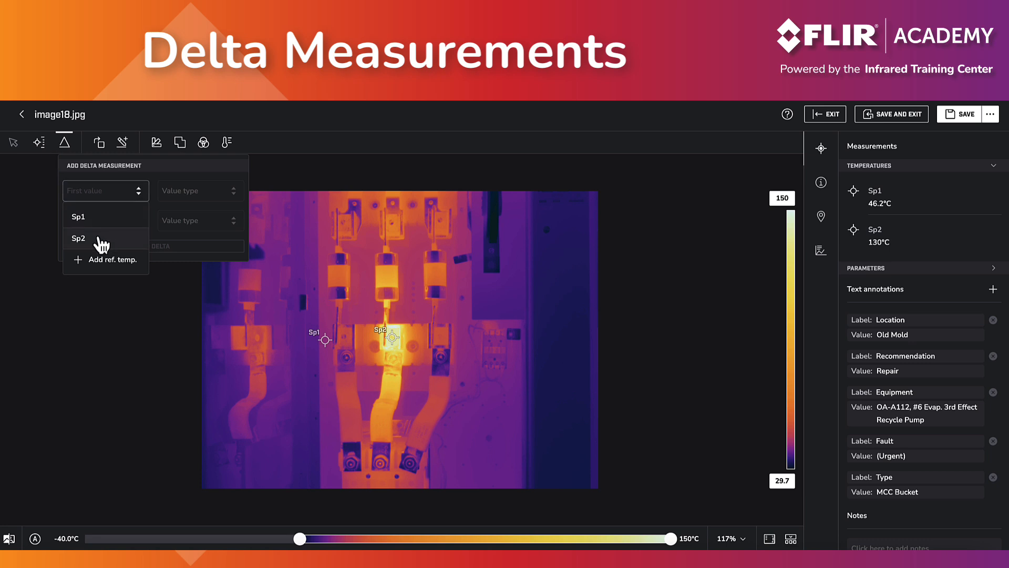
click(100, 243)
click(143, 224)
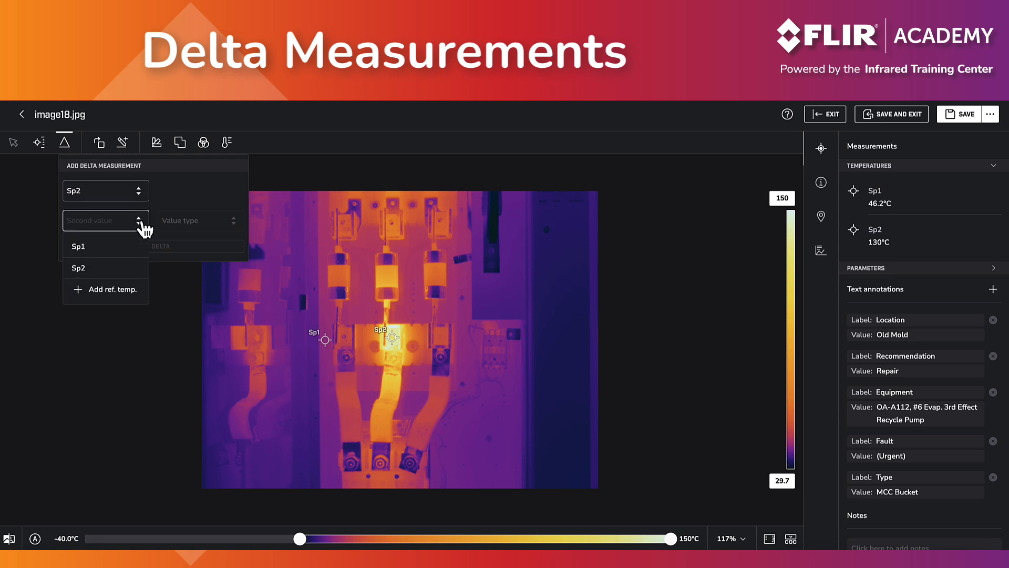
click(97, 247)
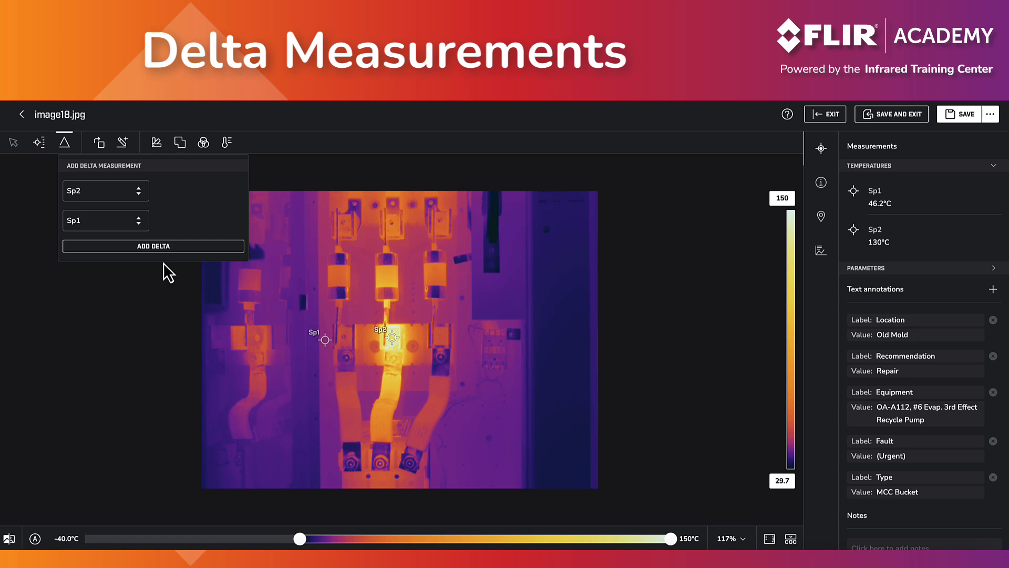
click(156, 246)
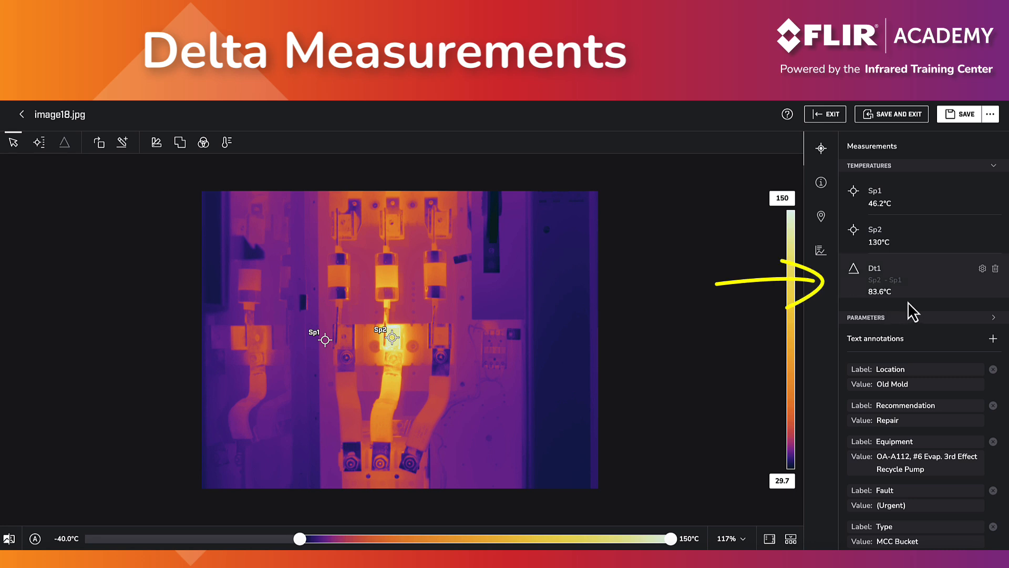
- Change the delta Dt1's second value from Sp1 to a new reference temperature of 30 °C
click(981, 269)
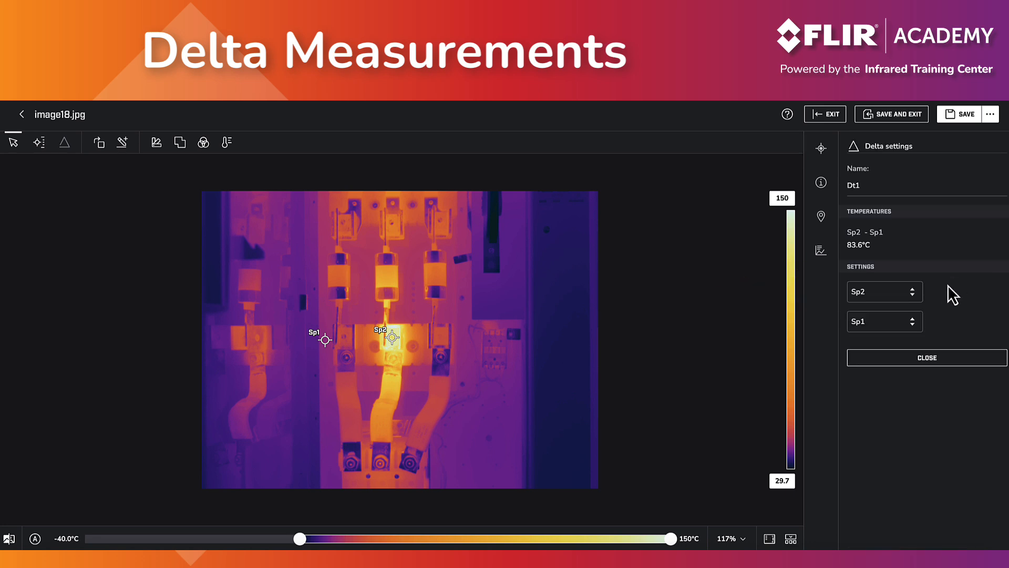
click(915, 331)
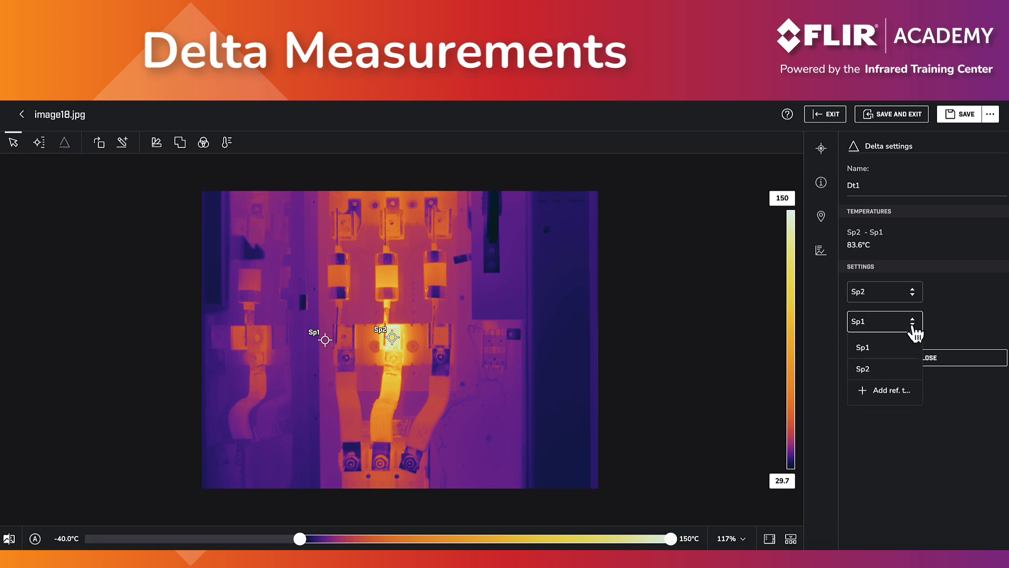
click(904, 398)
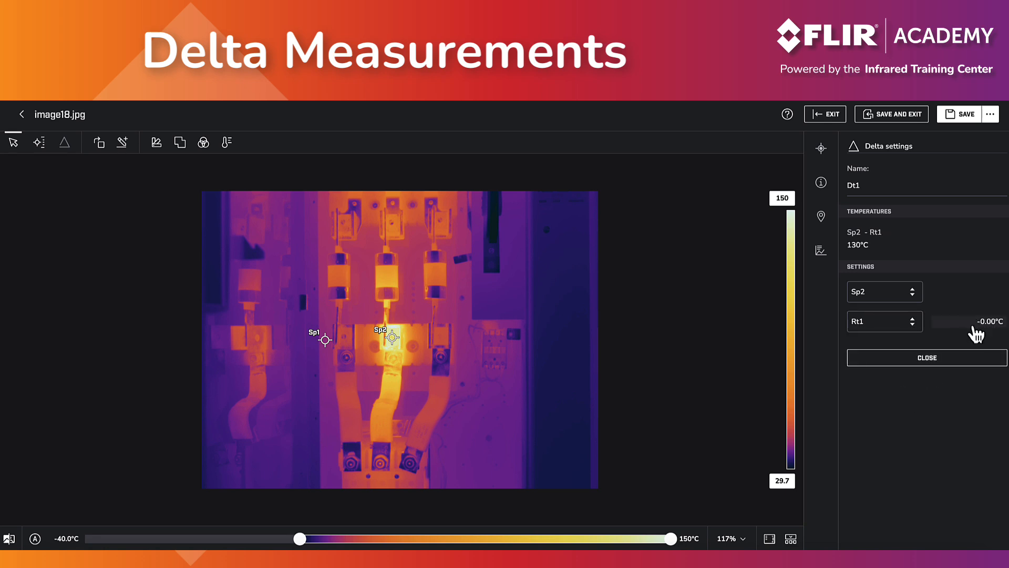
drag(973, 323, 995, 321)
text(30)
key(Return)
click(952, 363)
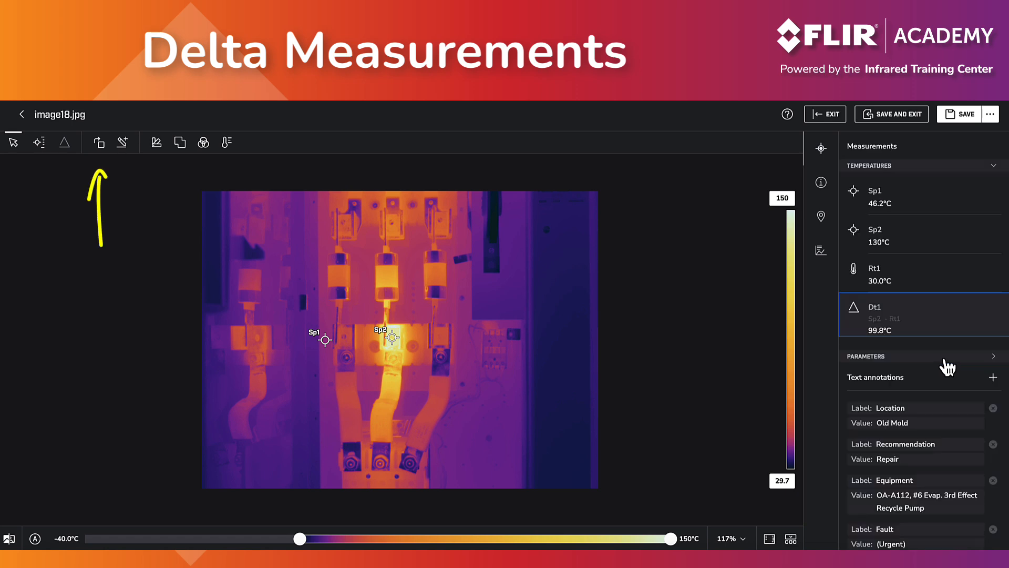
click(702, 301)
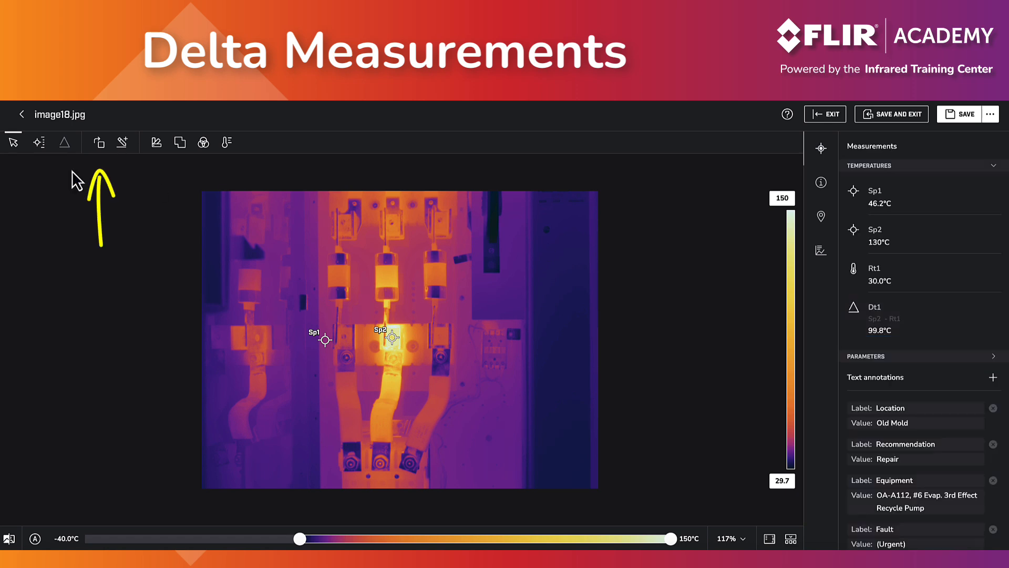
click(99, 143)
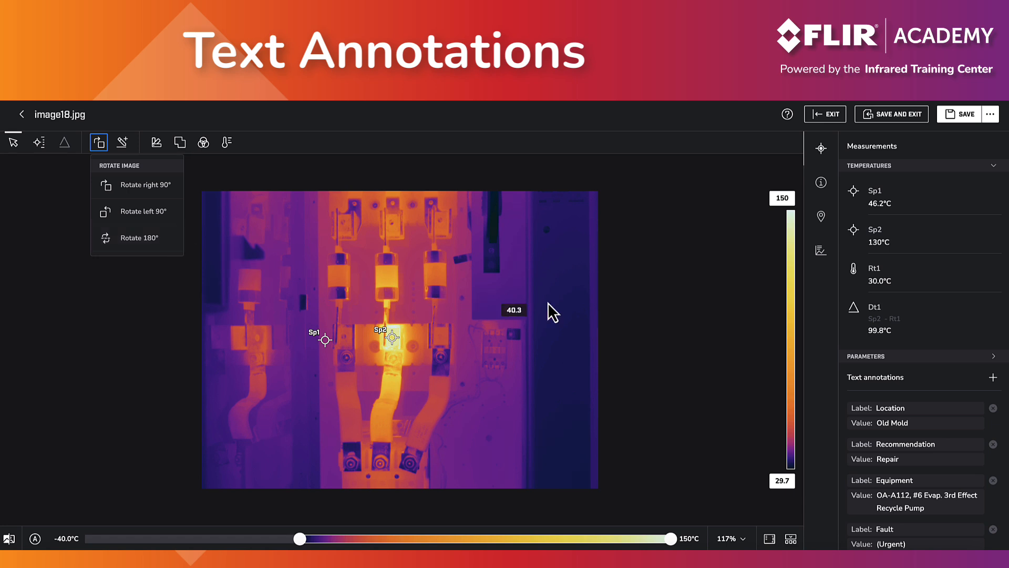
scroll(967, 395, down, 2)
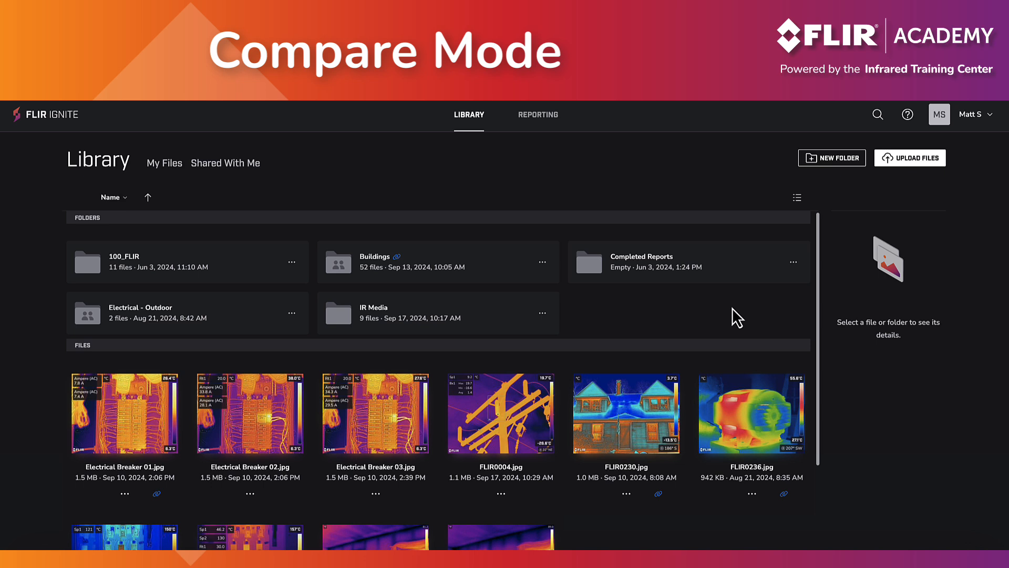
- Open Electrical Breaker 03.jpg and Electrical Breaker 02.jpg together for editing and compare them side by side, with 02 as the reference image
click(270, 435)
click(344, 413)
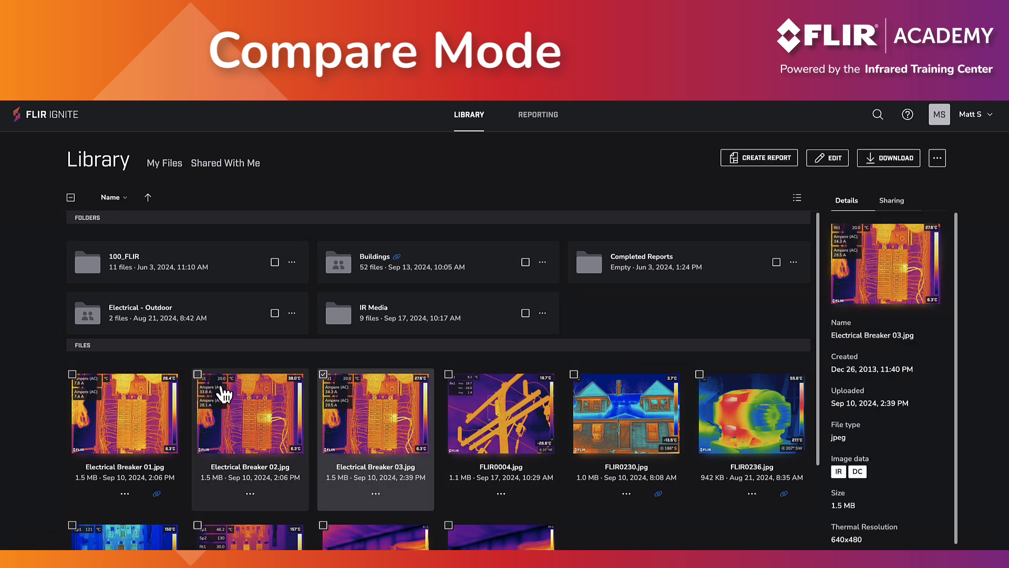
click(198, 374)
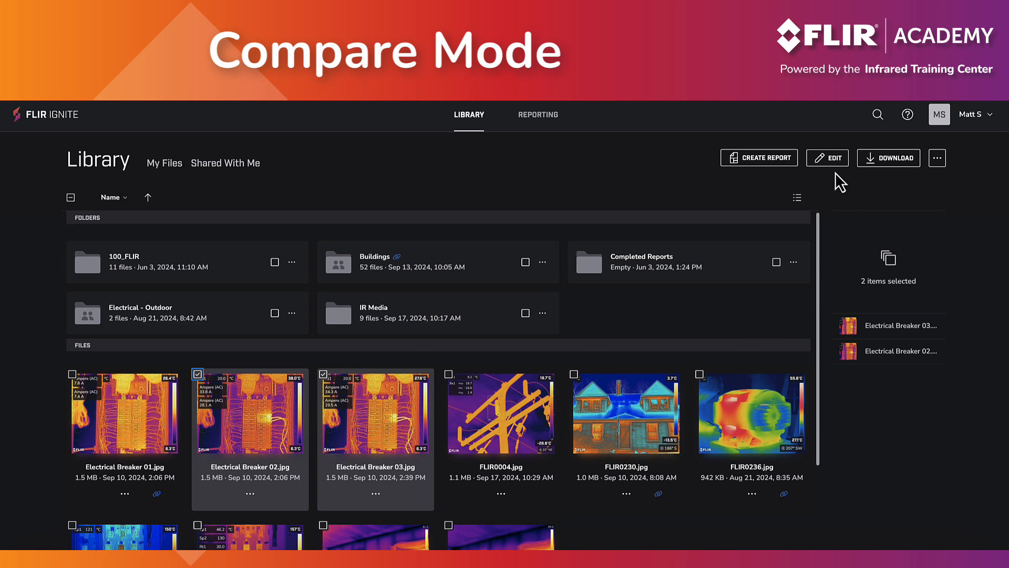
click(830, 158)
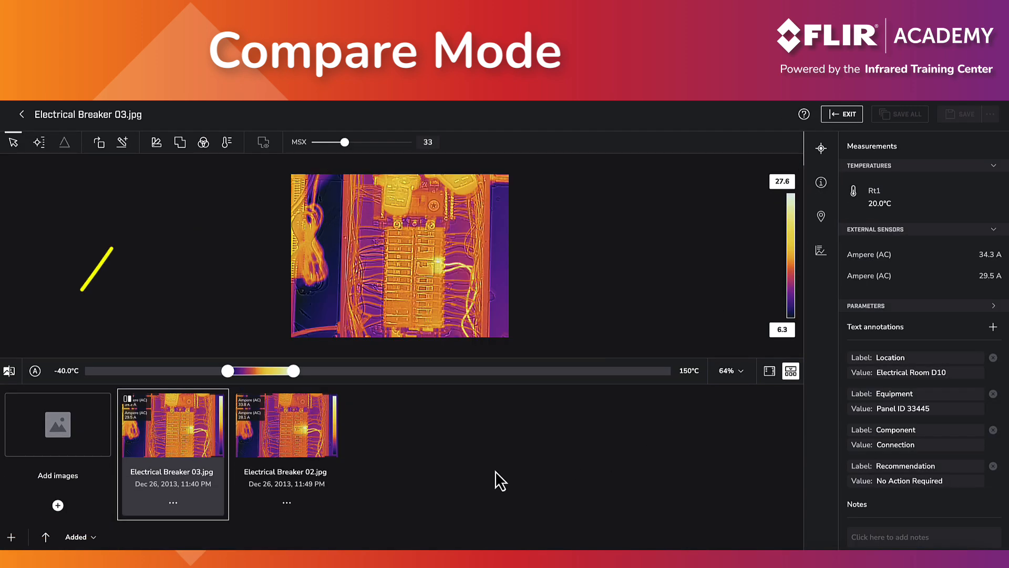
click(9, 371)
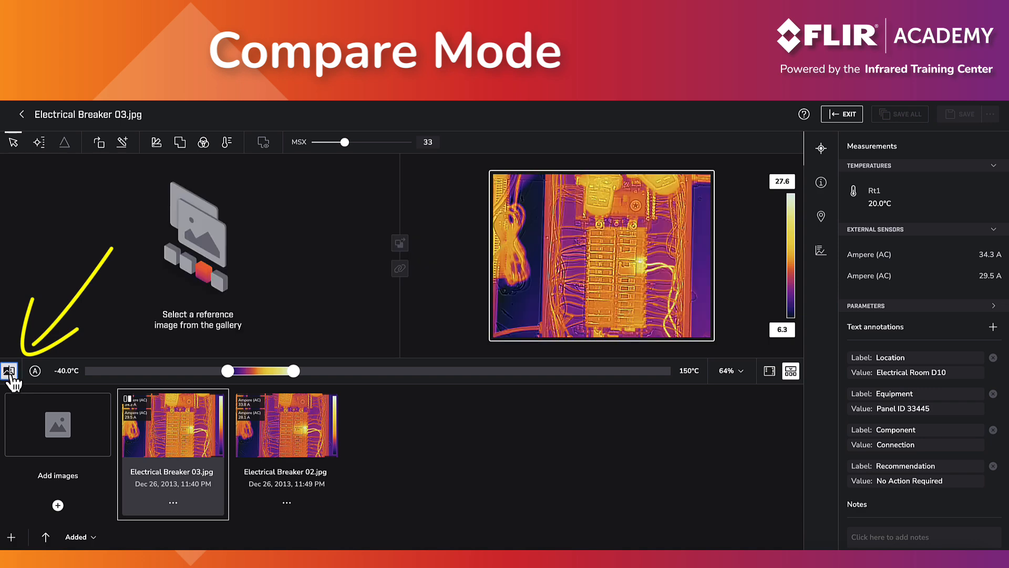
click(293, 451)
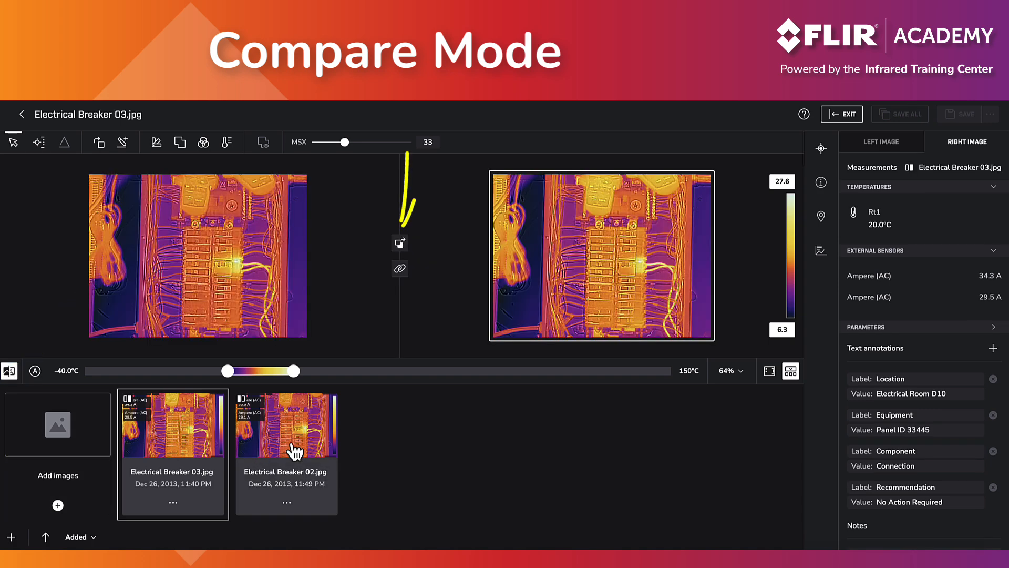
- Transfer all image settings from the left image to the right image, with Apply to all images enabled
click(400, 243)
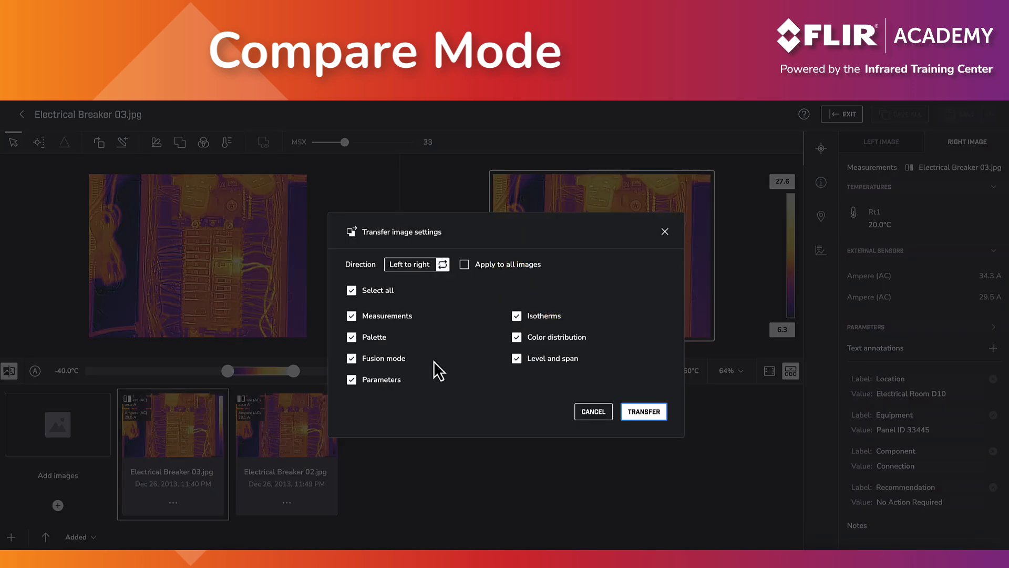
click(464, 265)
click(642, 415)
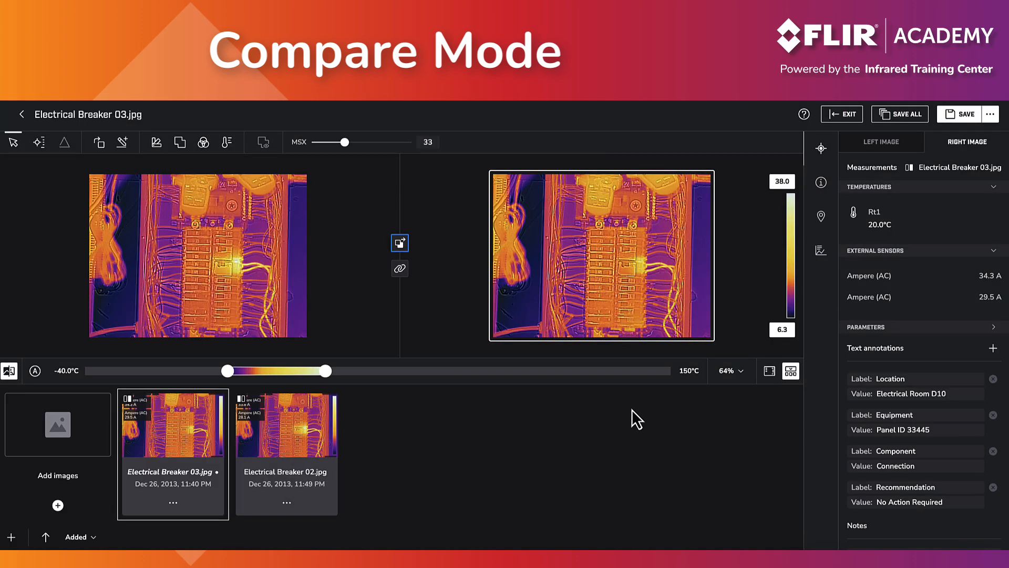
- Link the two compared images and narrow their temperature scale to about 13.8–32.9 °C
click(400, 269)
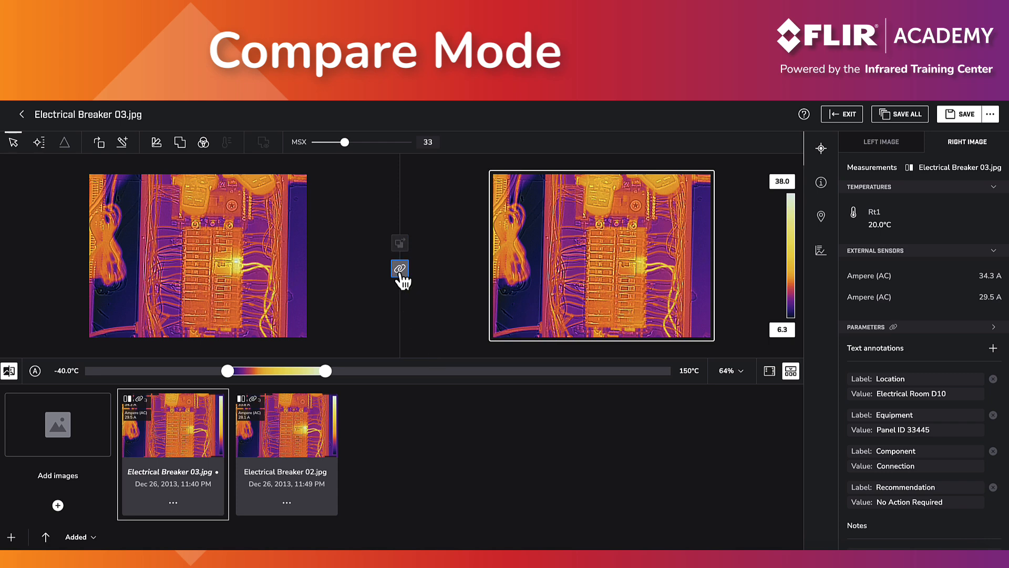
drag(228, 370, 255, 372)
mouse_move(326, 371)
mouse_down()
mouse_move(352, 375)
mouse_move(299, 376)
mouse_move(315, 374)
mouse_up()
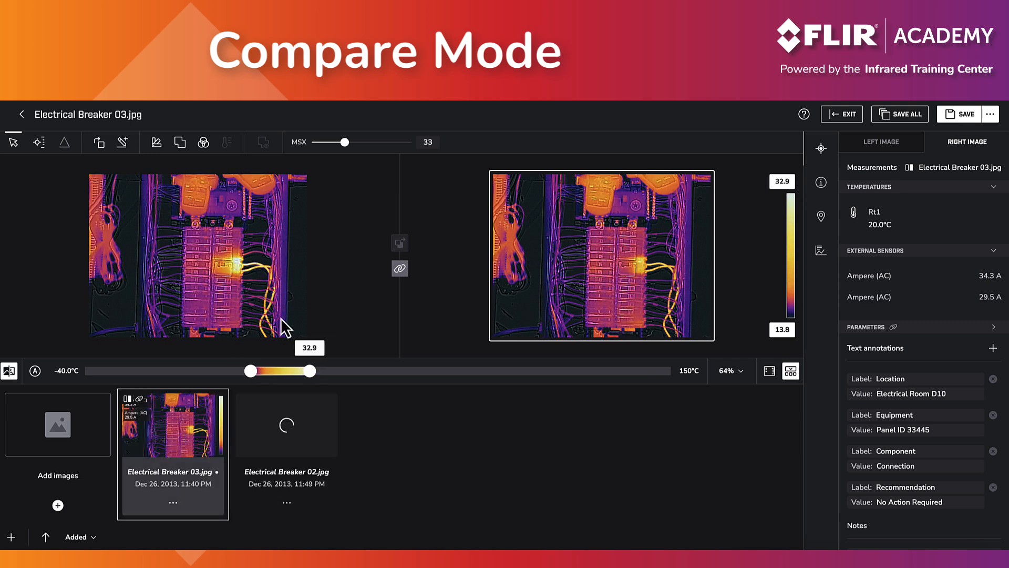
- Apply the Arctic palette to the linked images
click(156, 142)
click(322, 211)
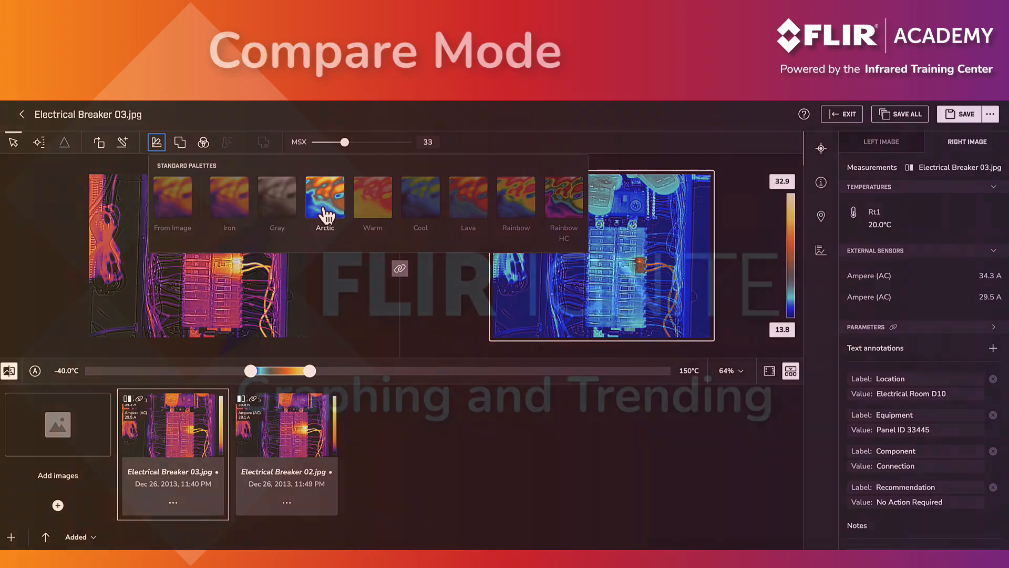